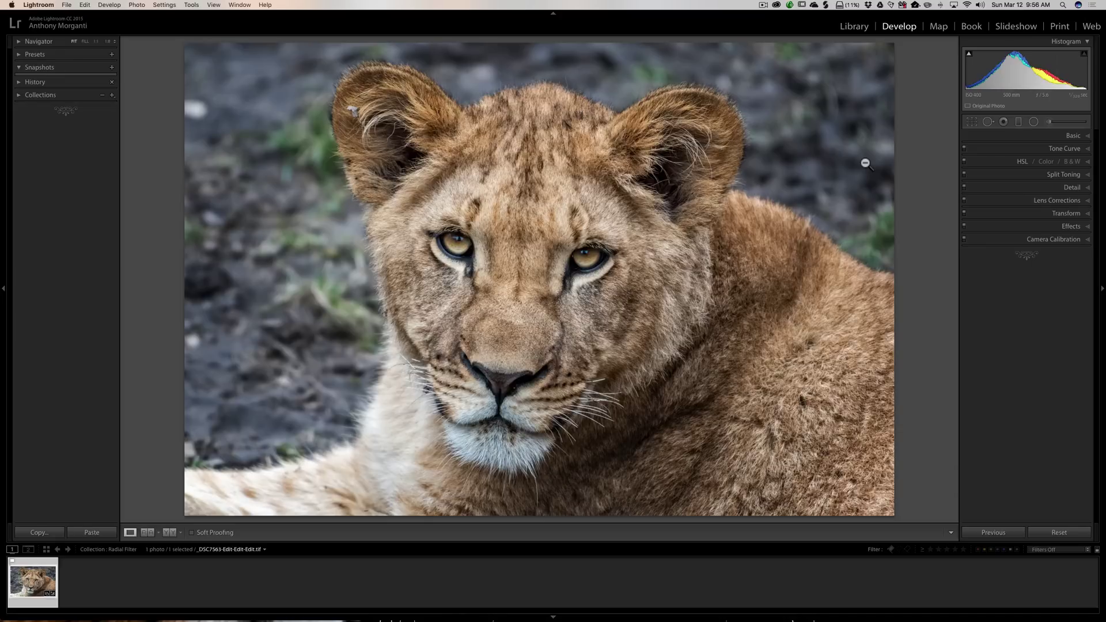
Add a radial filter centred between the cub's eyes, darkening the background at about −1.61 exposure
click(1032, 122)
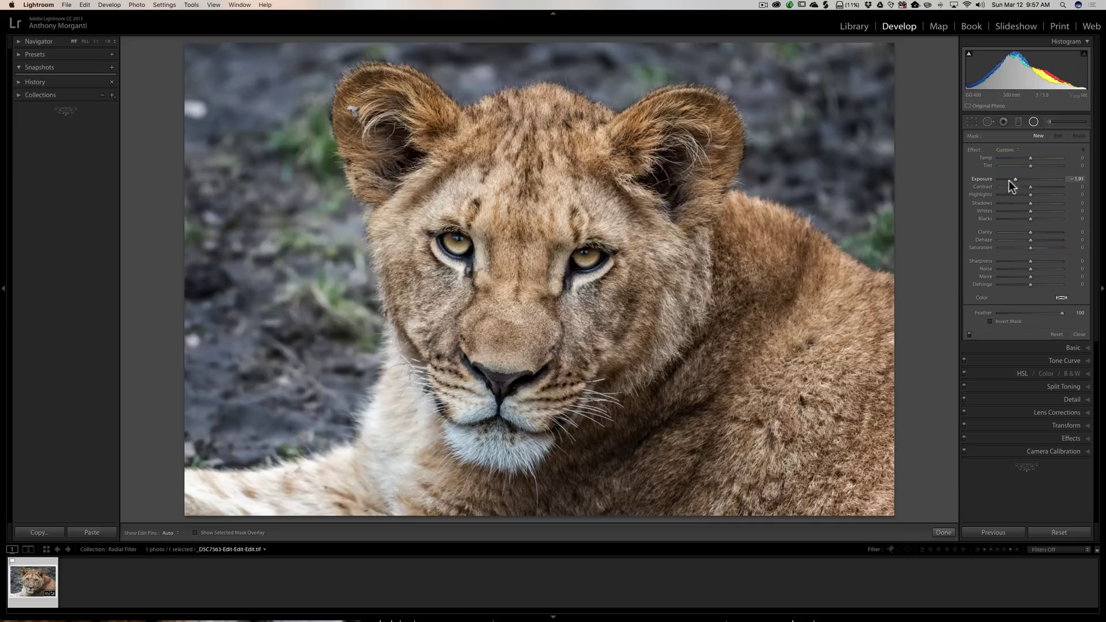
drag(1015, 178, 1014, 178)
drag(517, 258, 723, 469)
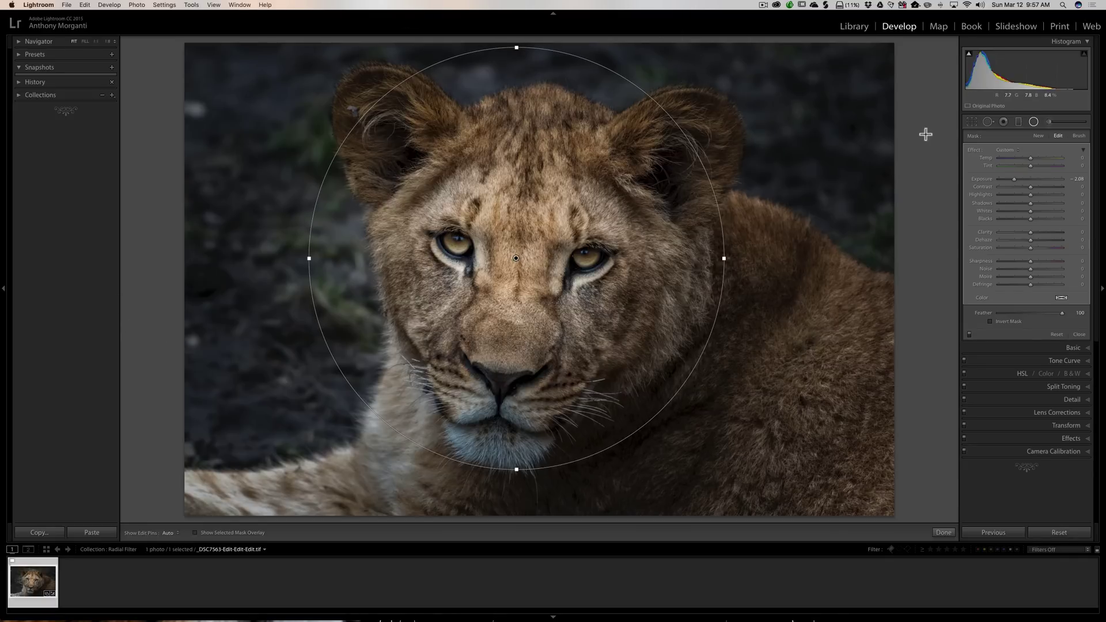
mouse_move(1012, 178)
mouse_down()
mouse_move(1049, 180)
mouse_move(1016, 180)
mouse_up()
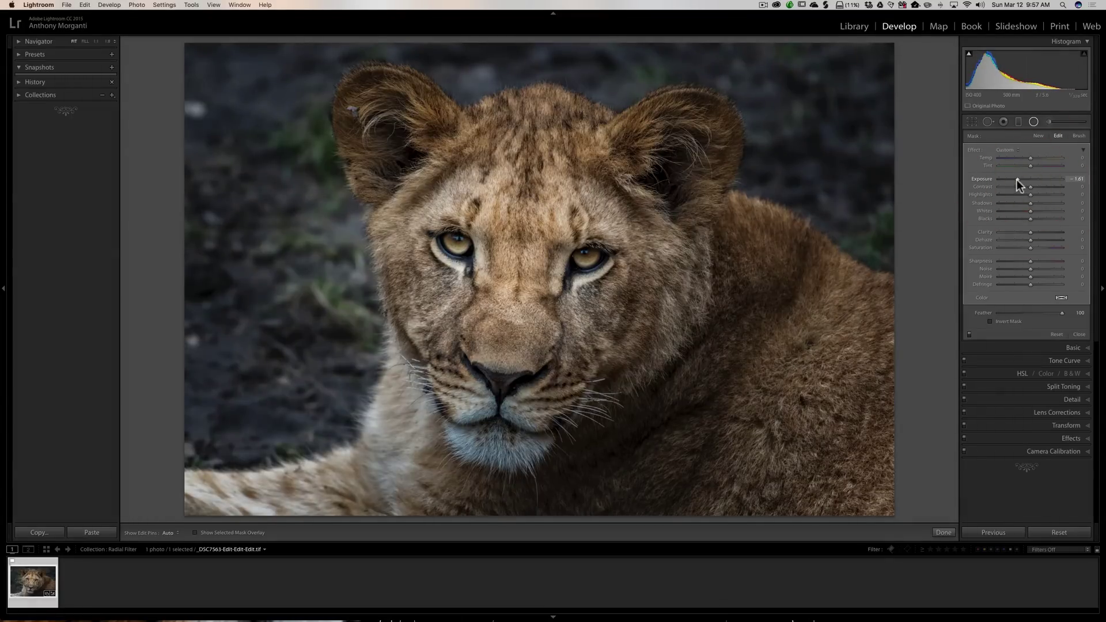
Invert the radial filter's mask and raise Exposure to +0.57 to brighten the cub's face
click(991, 321)
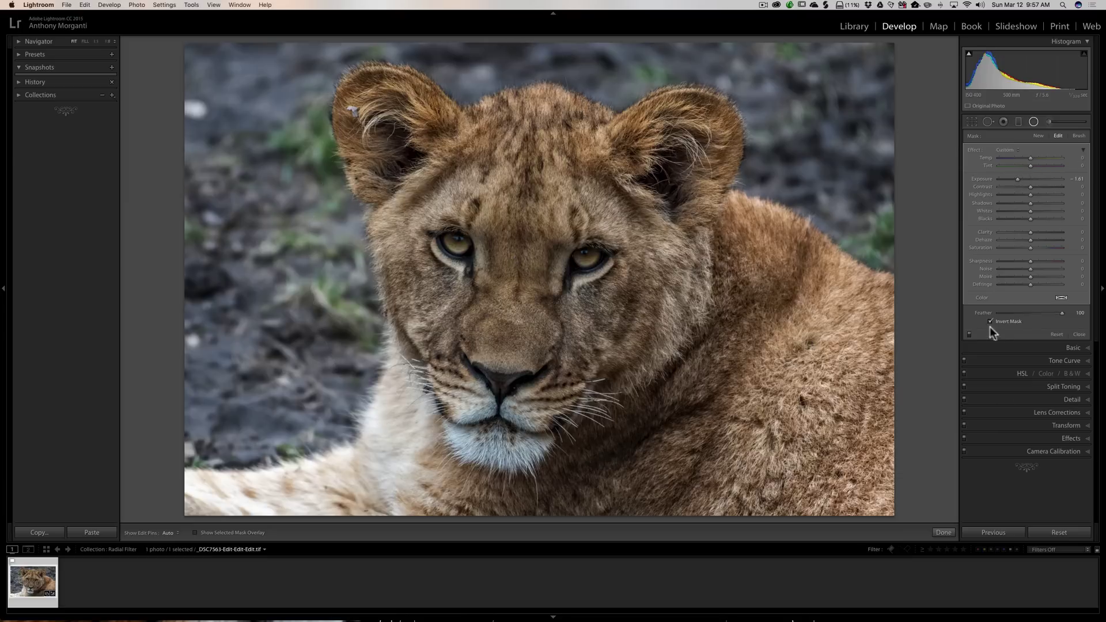
drag(1016, 178, 1034, 178)
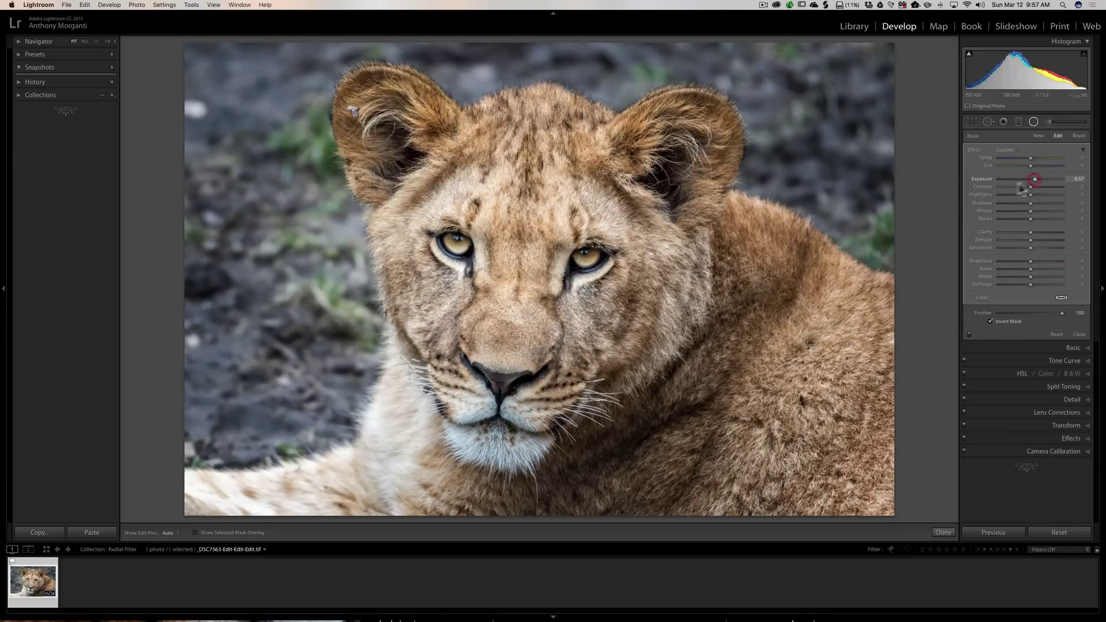
click(529, 260)
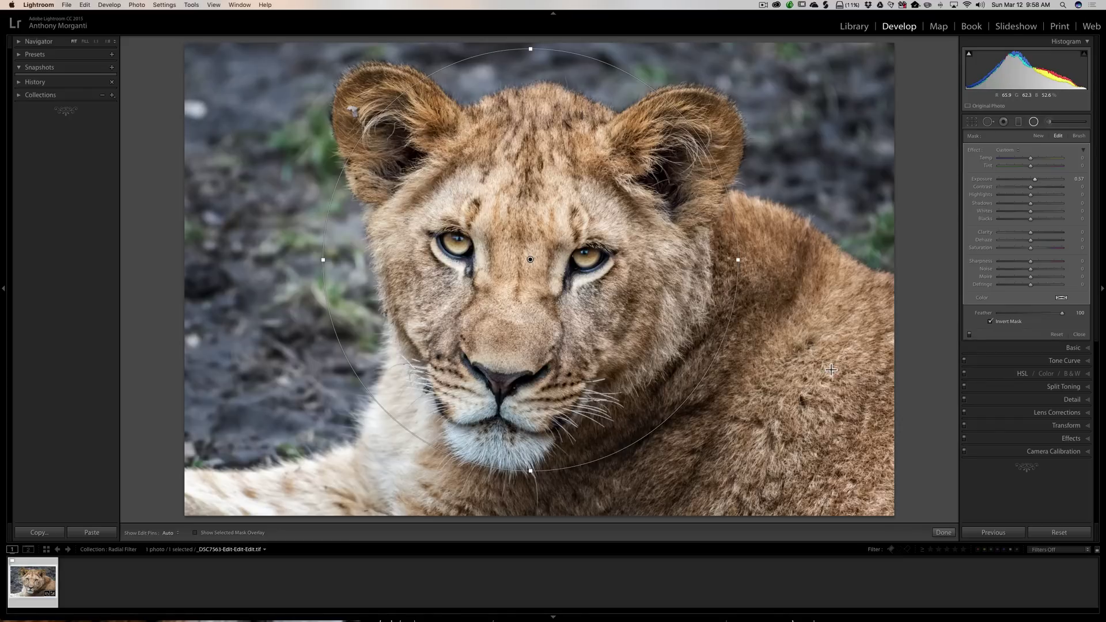
Turn off Invert Mask, set a negative Exposure, and drop Feather to 0 for a hard edge
click(990, 320)
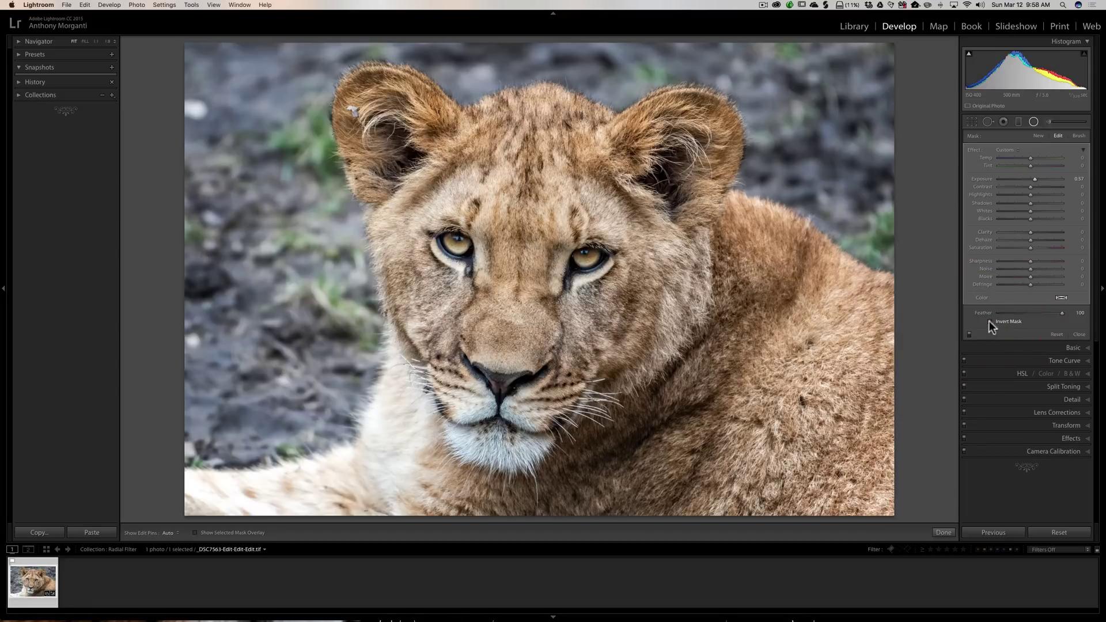
drag(1032, 180, 1024, 179)
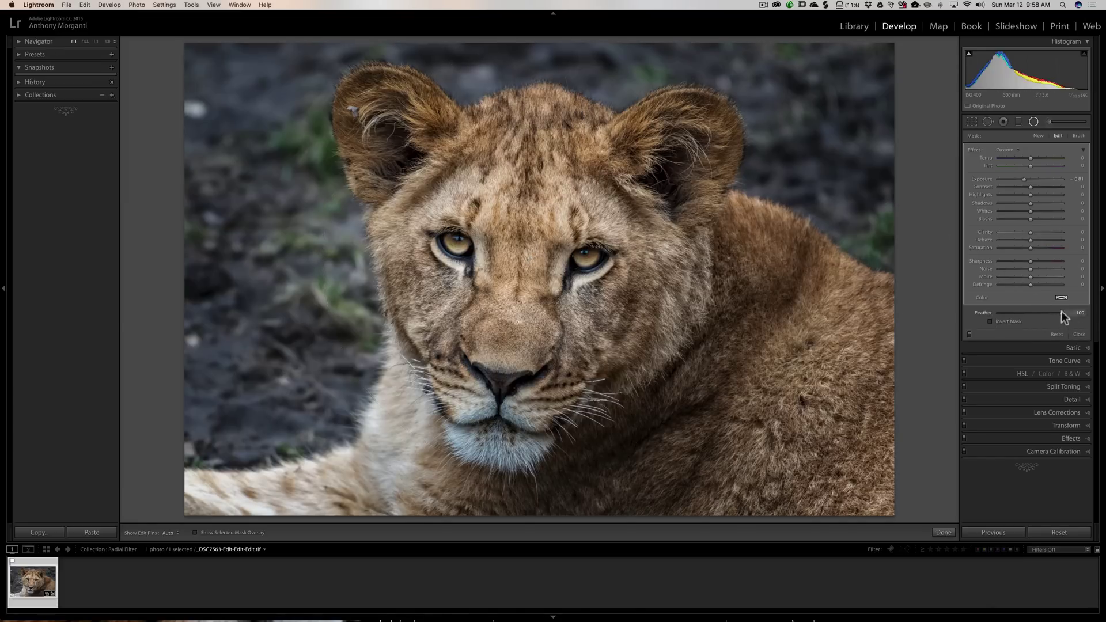
drag(1062, 311, 970, 313)
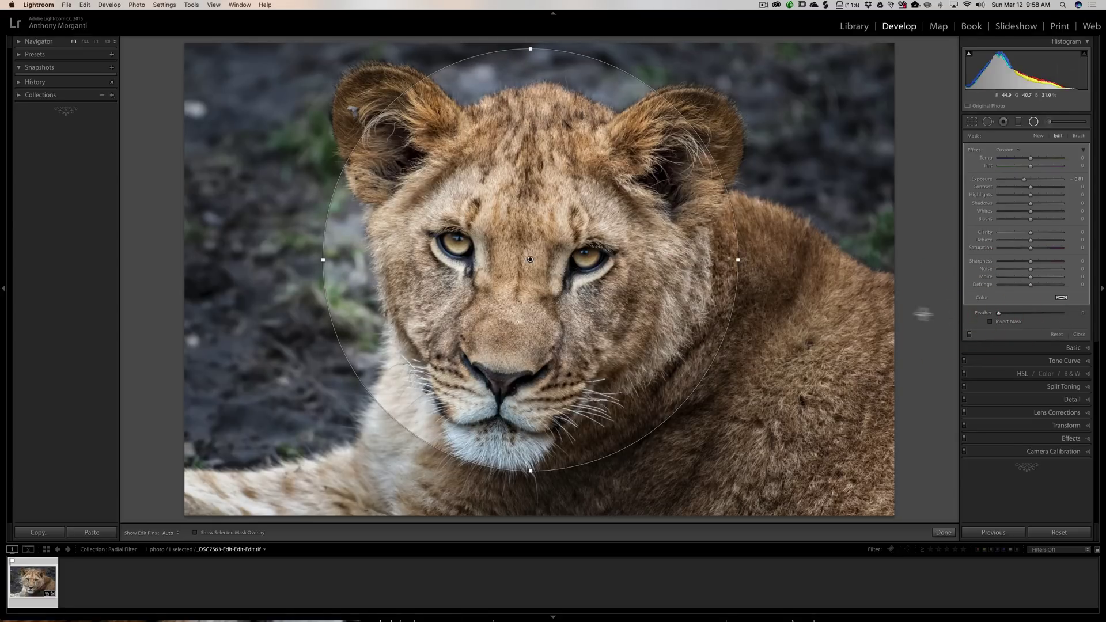
mouse_move(1001, 313)
mouse_down()
mouse_move(1074, 320)
mouse_move(982, 313)
mouse_up()
Toggle the mask overlay with O and the toolbar with T, then enable Show Selected Mask Overlay
mouse_move(530, 259)
key(o)
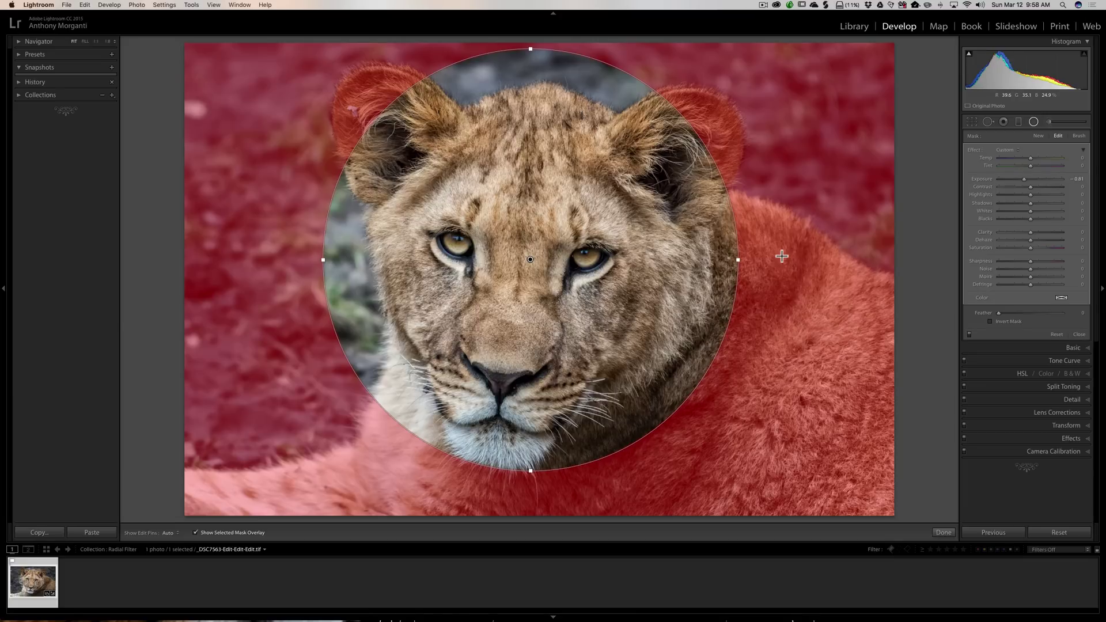
key(o)
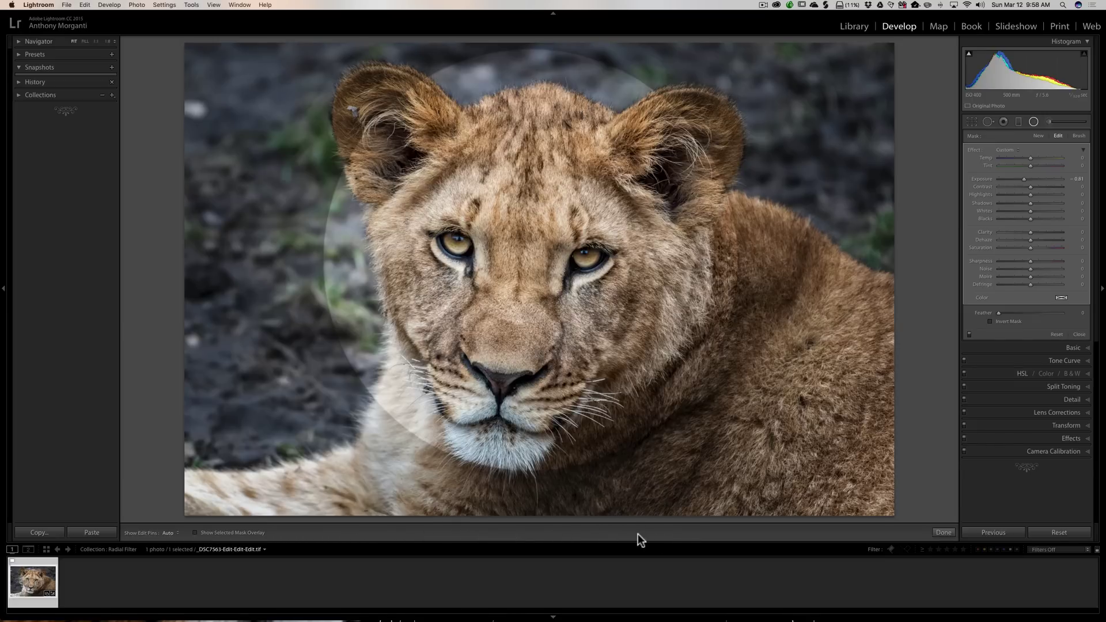
key(t)
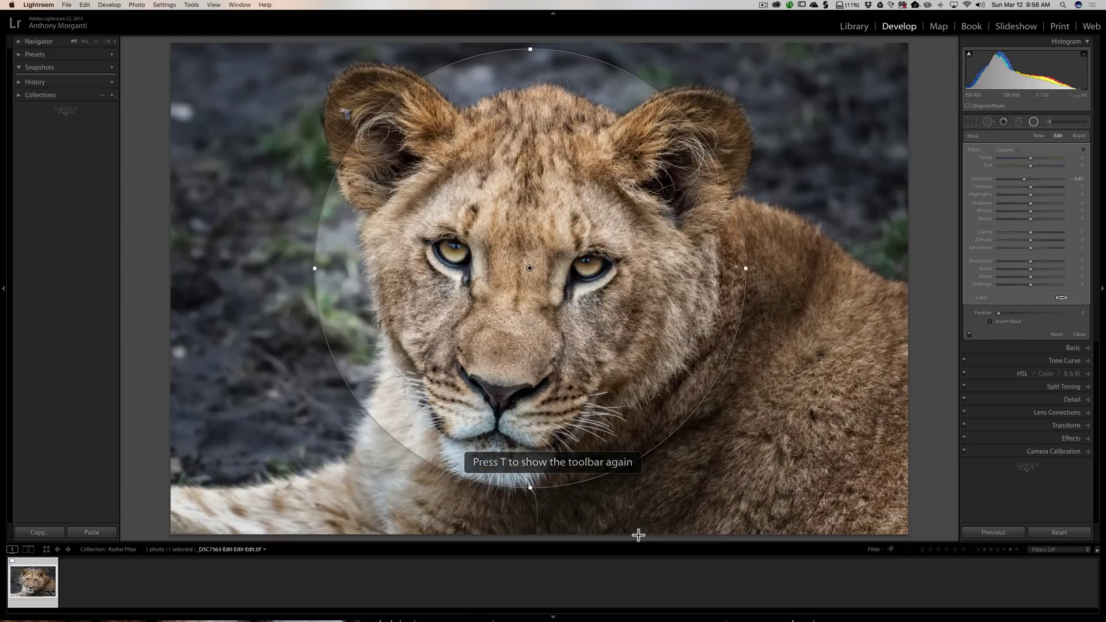
key(t)
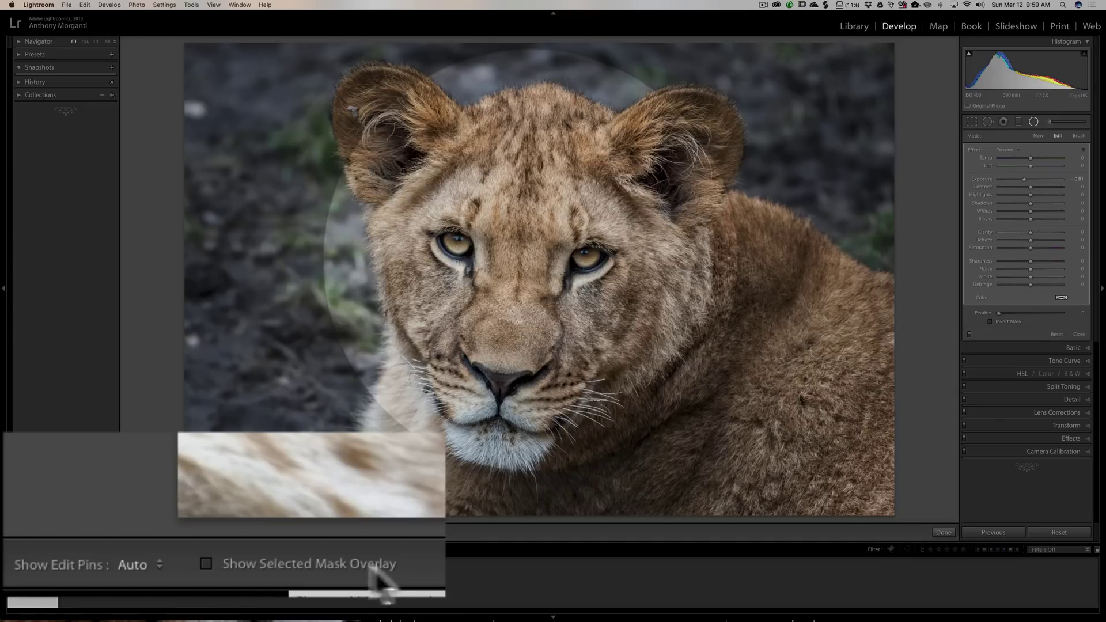
click(196, 532)
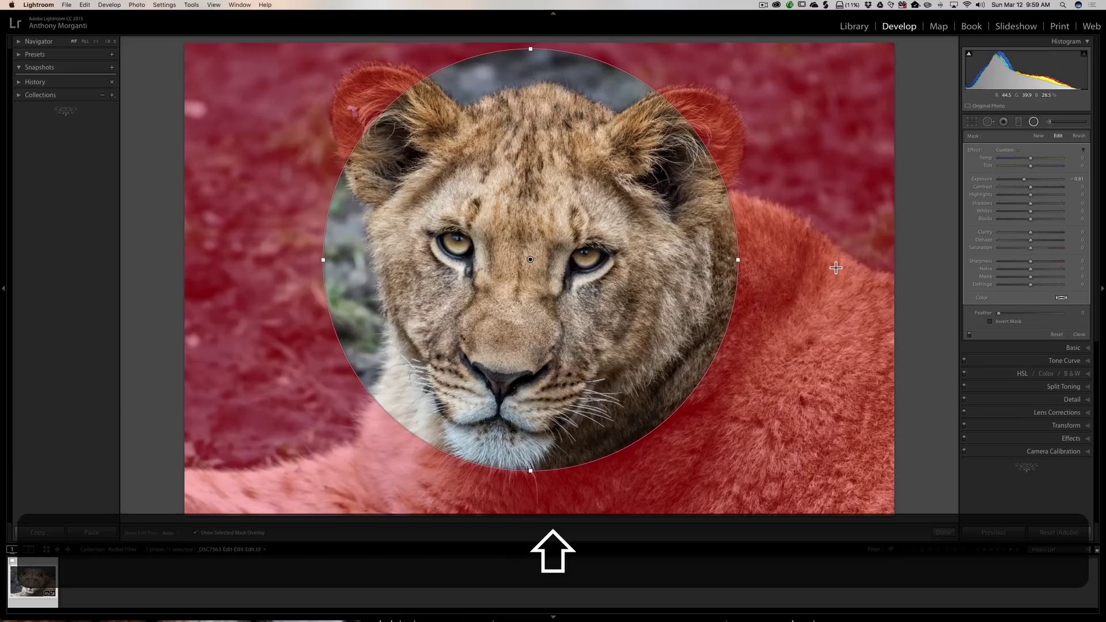
Cycle the mask overlay colour through green, grey and back to red, then hide the overlay
key(shift+o)
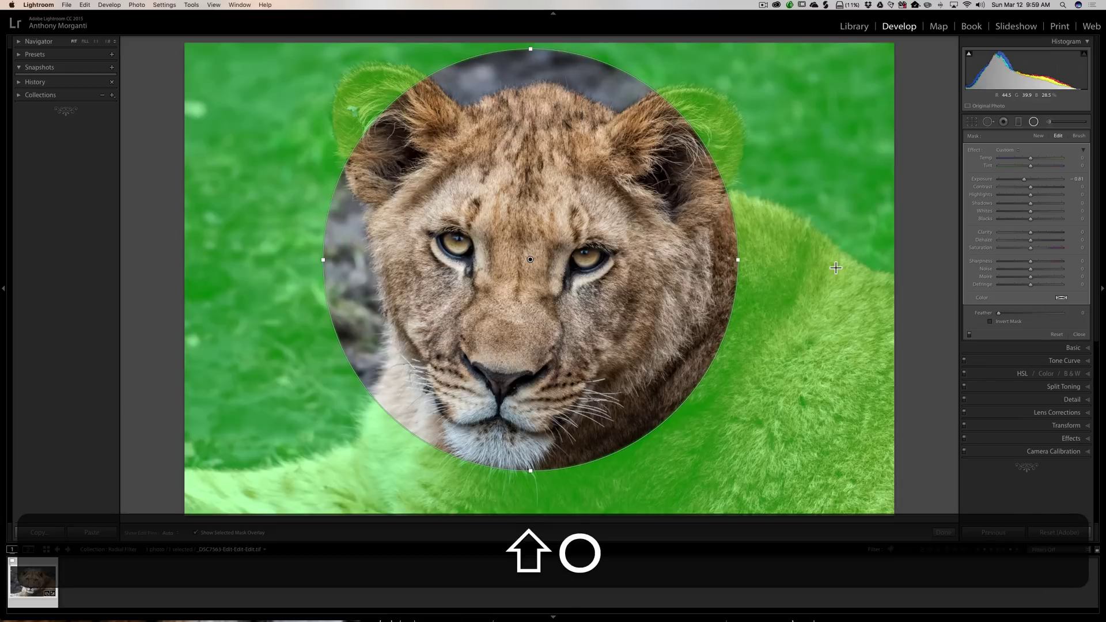
key(shift+o)
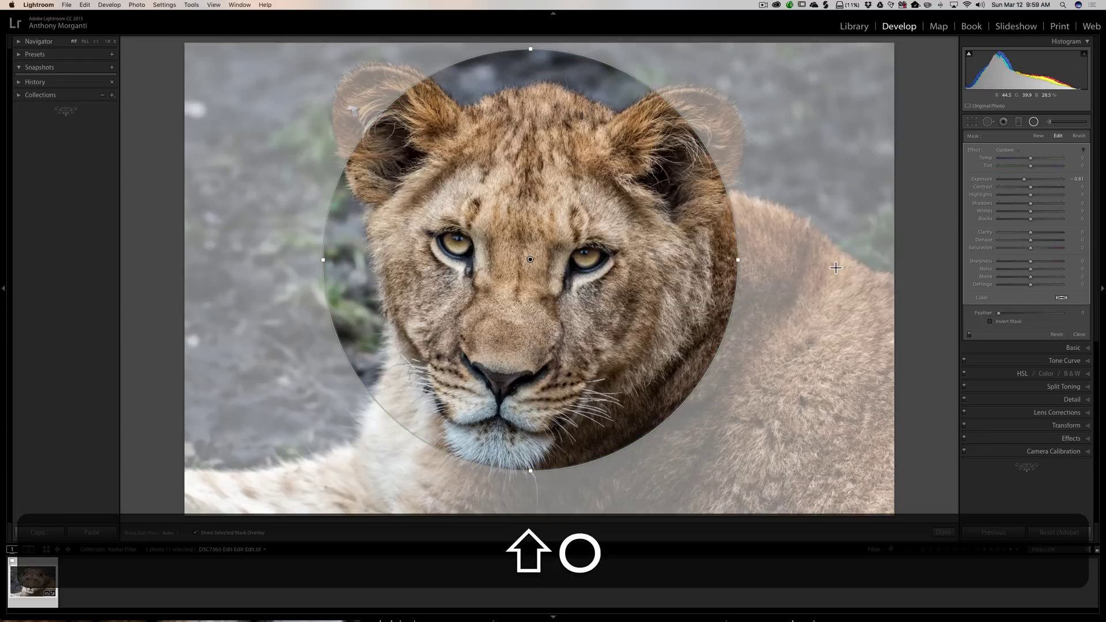
key(shift+o)
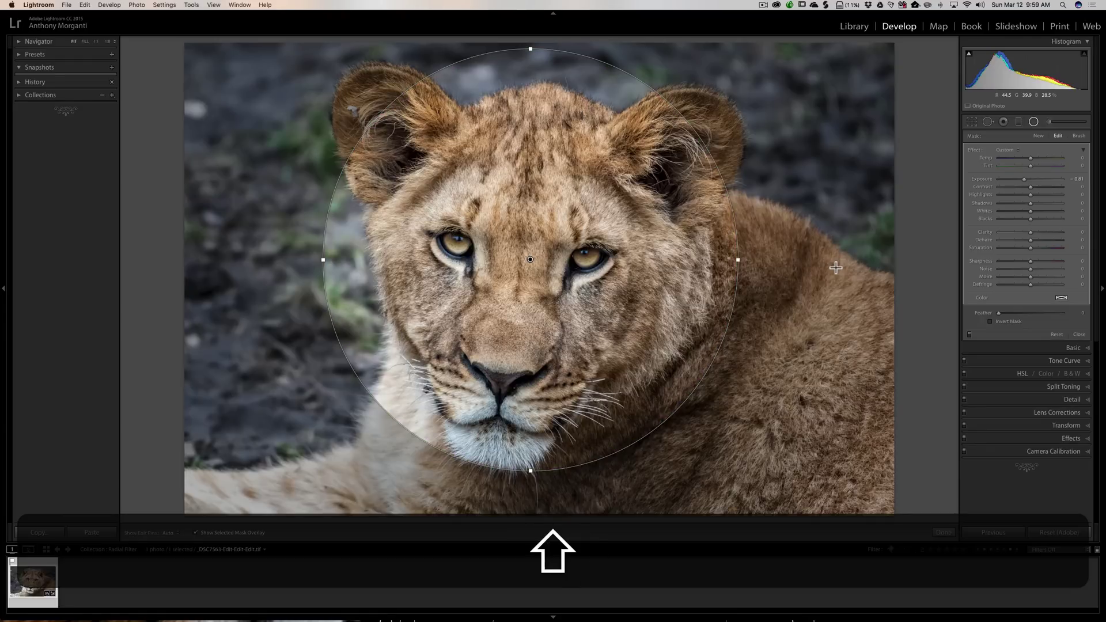
key(shift+o)
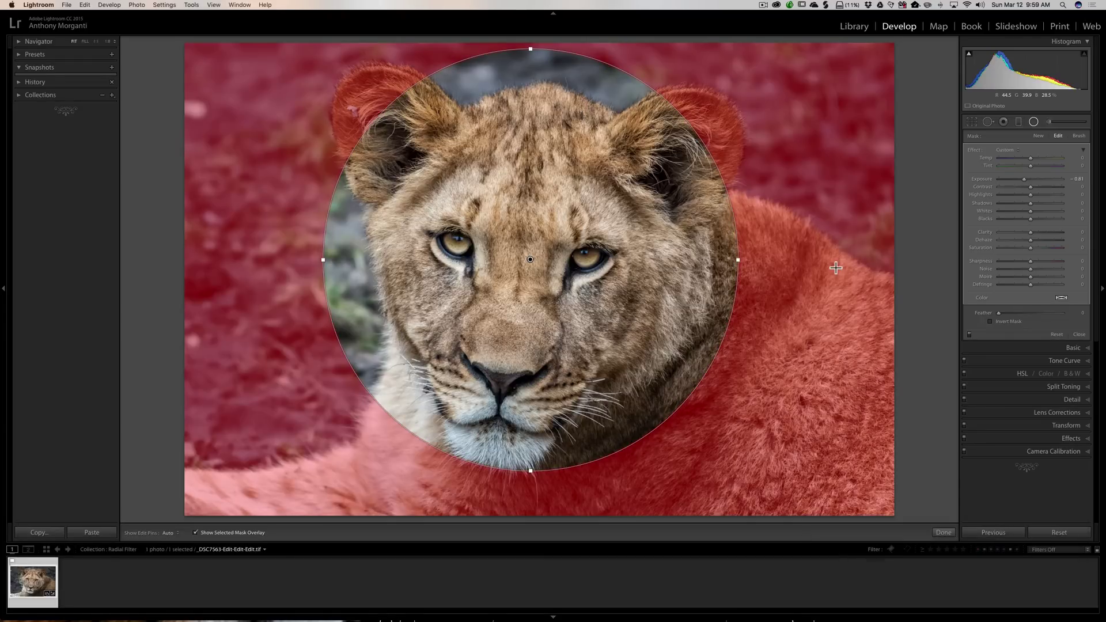
key(o)
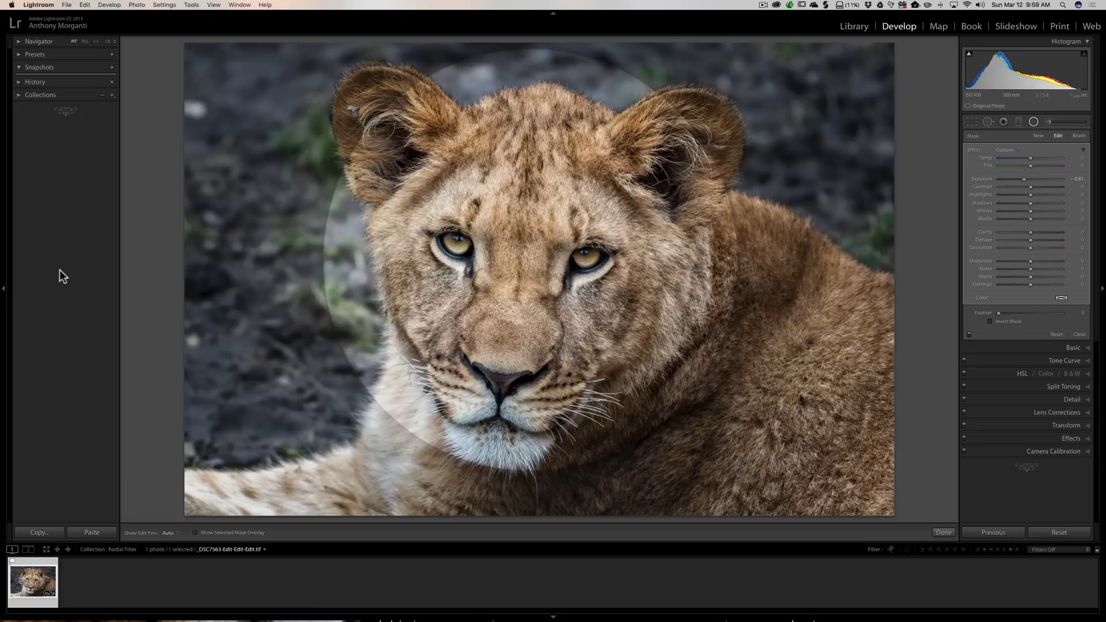
click(169, 532)
click(171, 538)
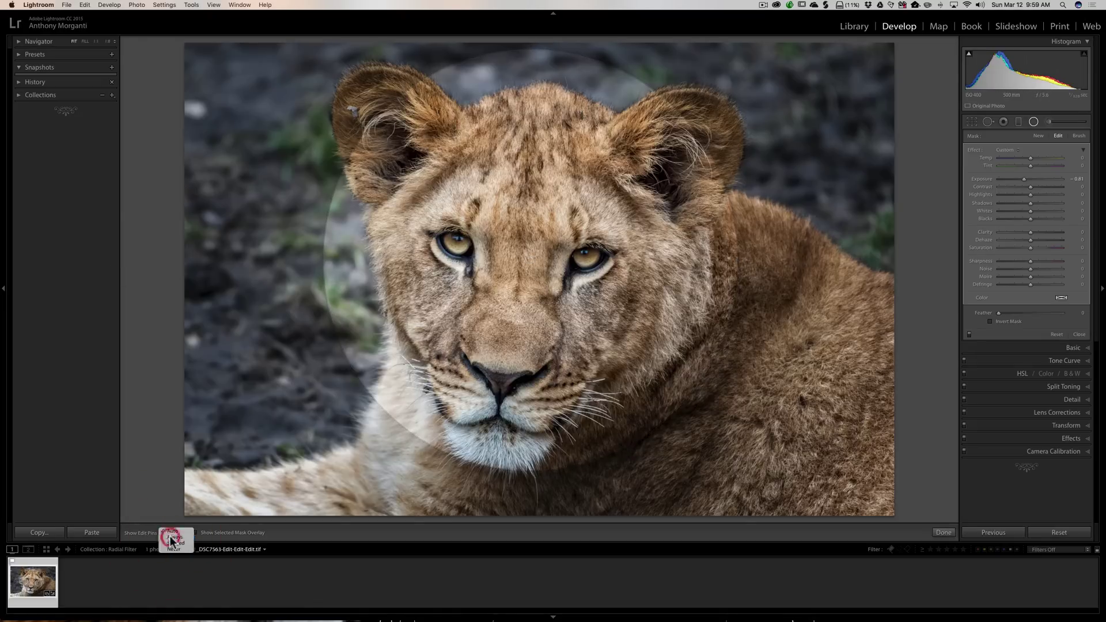
click(175, 532)
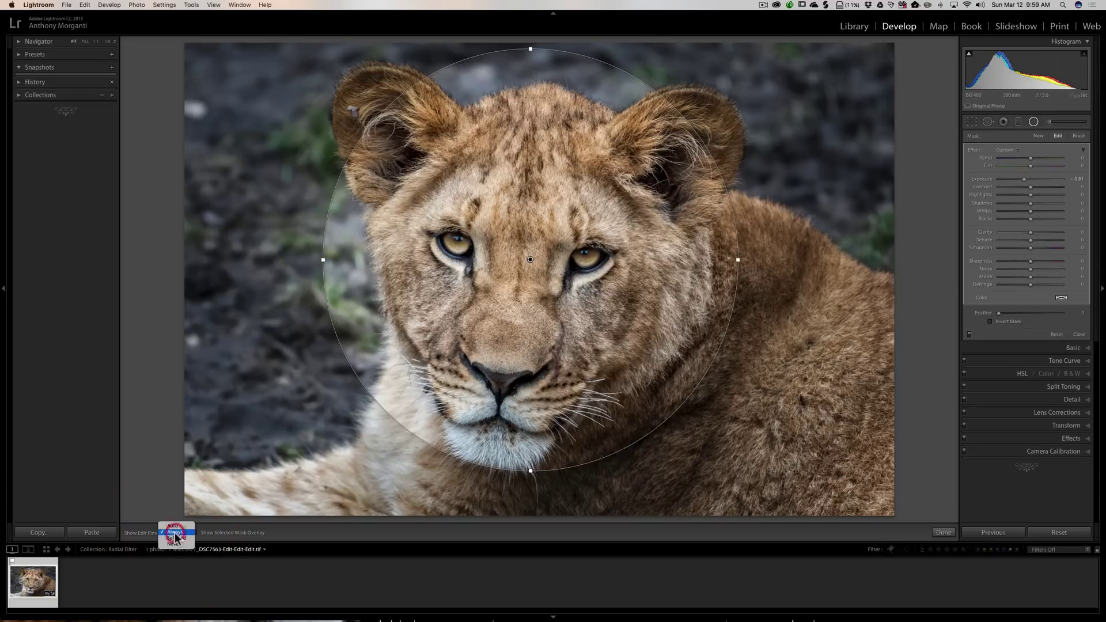
click(176, 538)
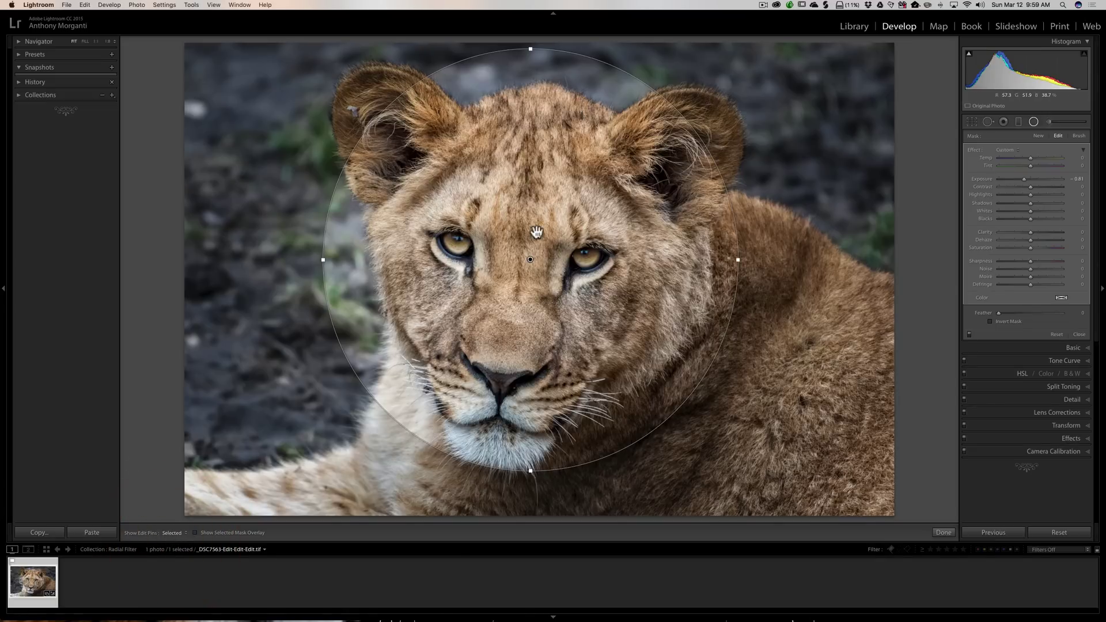
mouse_move(531, 260)
click(175, 537)
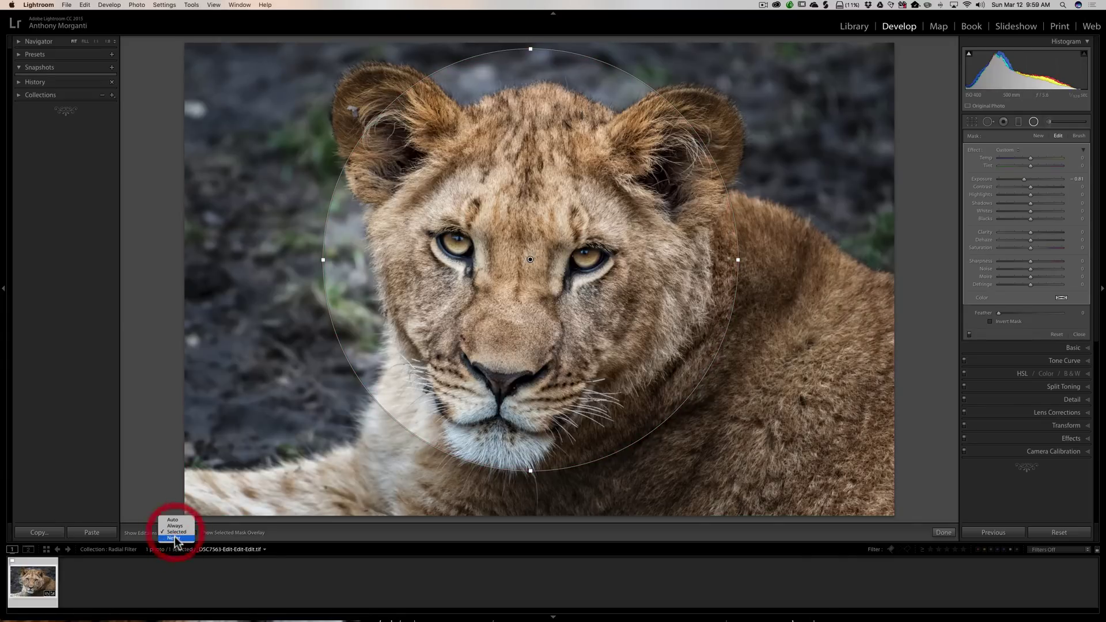
click(174, 536)
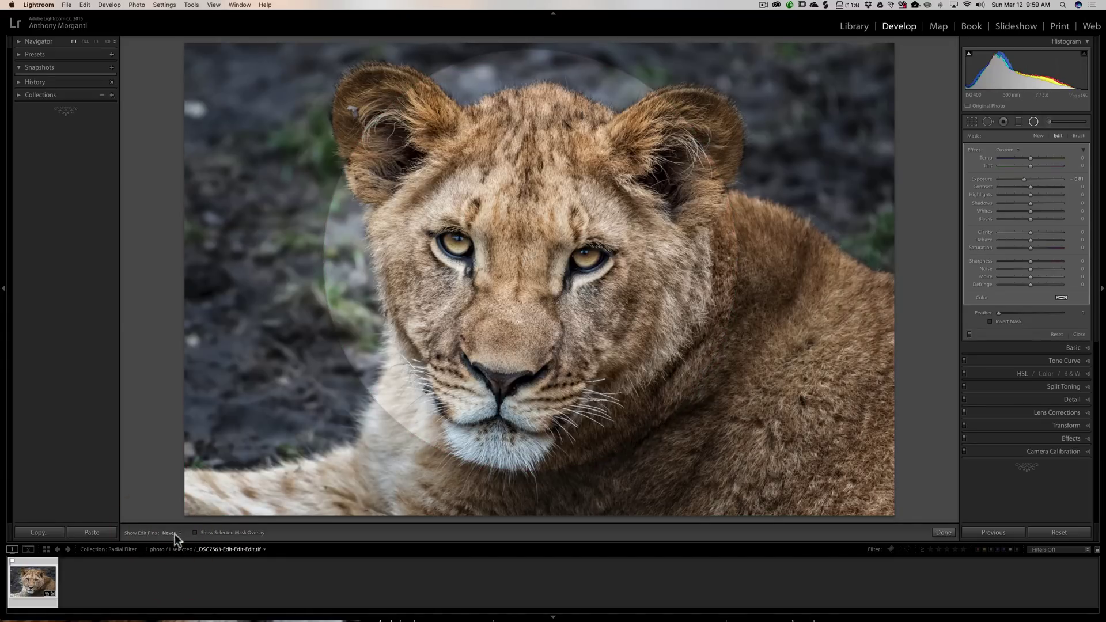
click(175, 533)
click(172, 512)
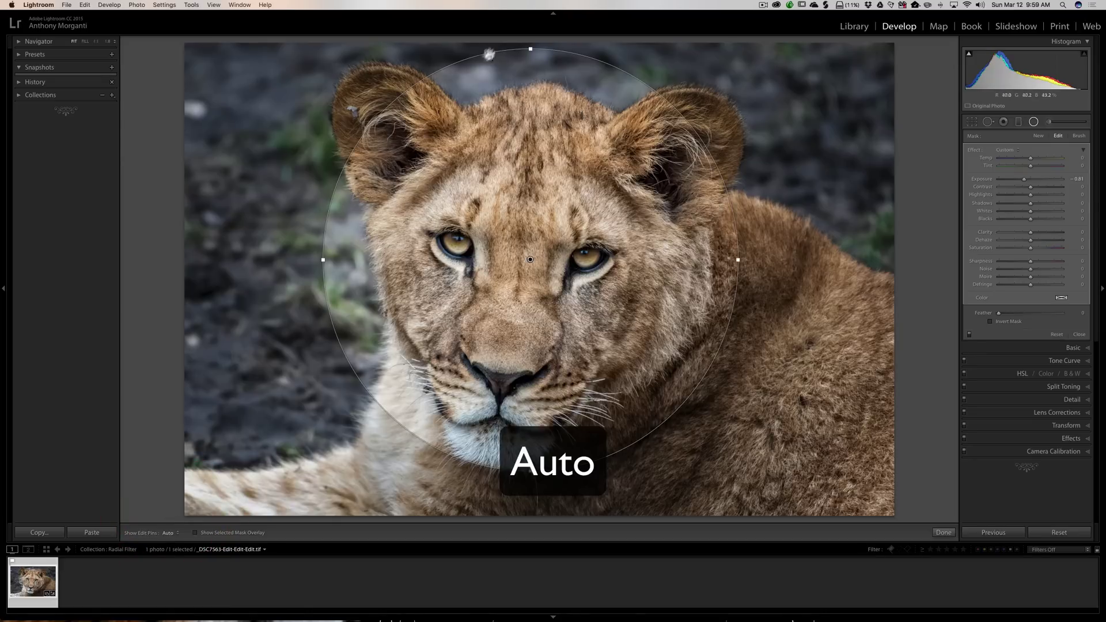
Reposition the radial filter and stretch its side, top and bottom edges beyond the photo's top and bottom
mouse_move(529, 258)
mouse_down()
mouse_move(495, 246)
mouse_move(558, 255)
mouse_move(527, 244)
mouse_up()
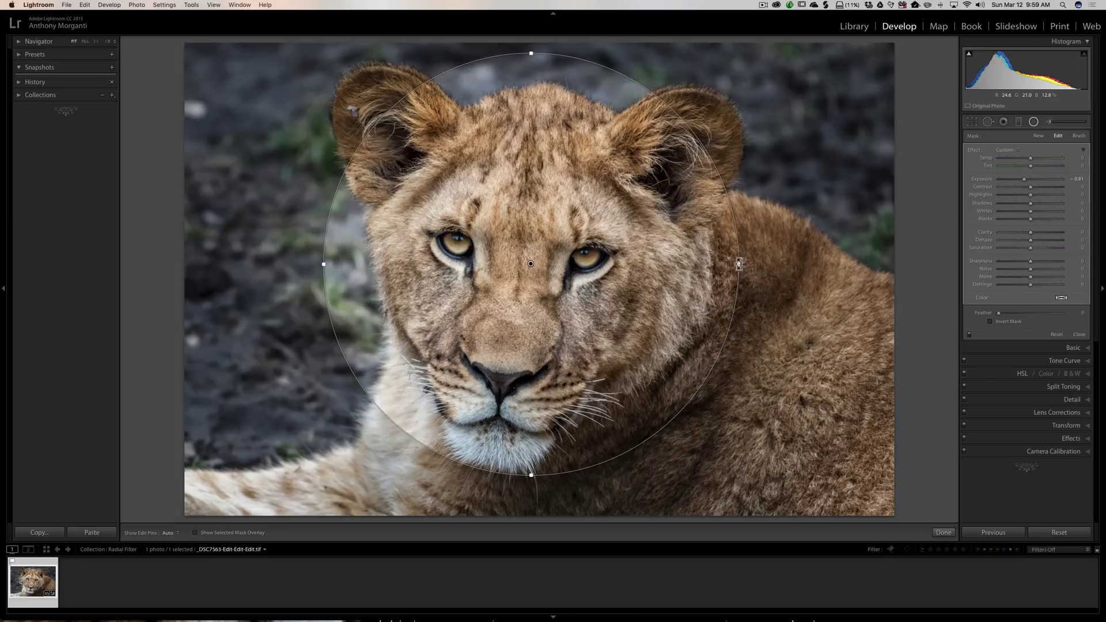
drag(742, 264, 775, 264)
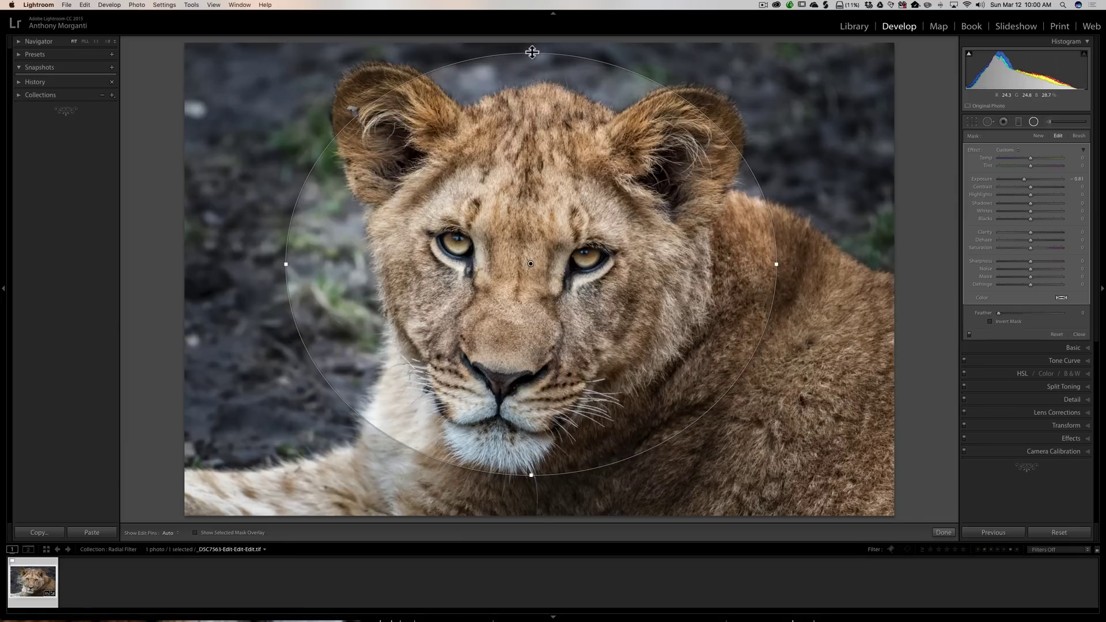
drag(530, 49, 528, 34)
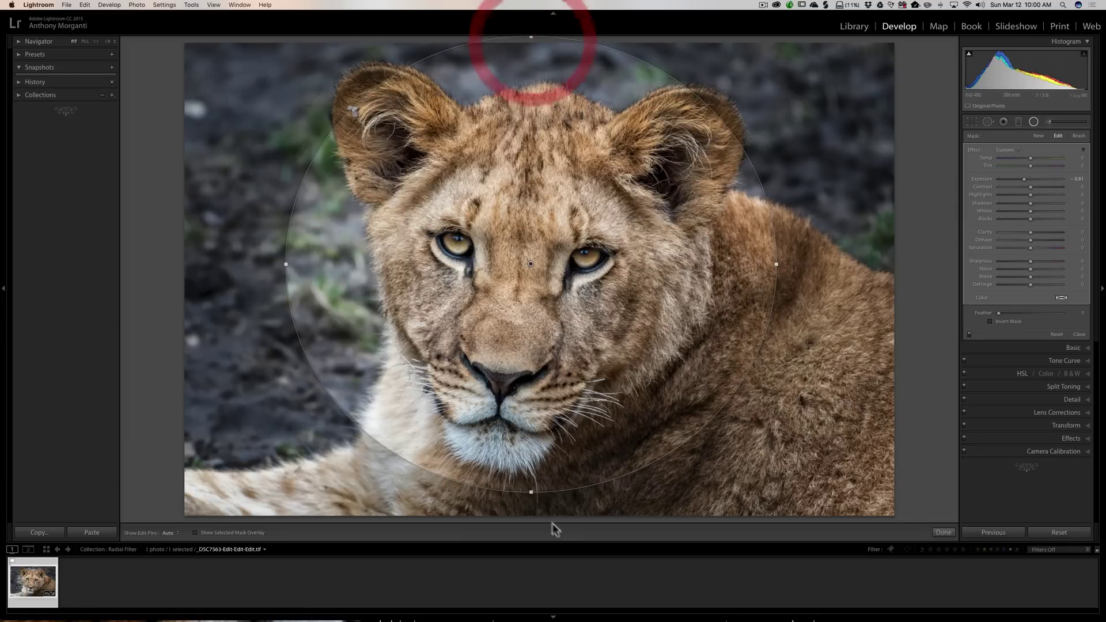
drag(530, 491, 530, 522)
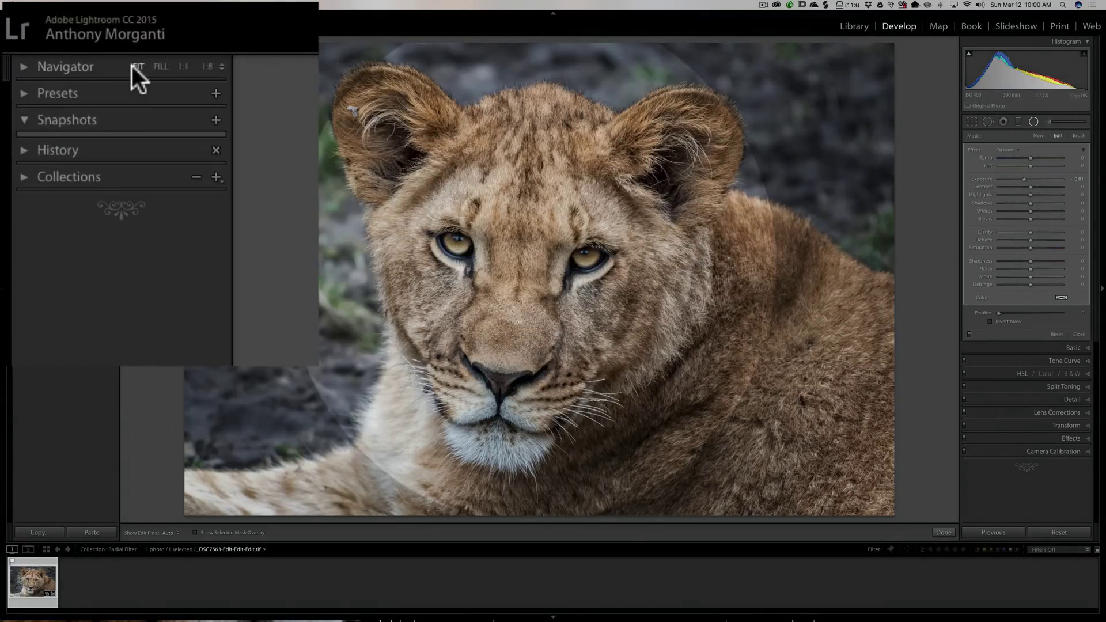
At 1:8 zoom, drag the filter's bottom handle far down into a tall ellipse, then return to Fit
click(220, 65)
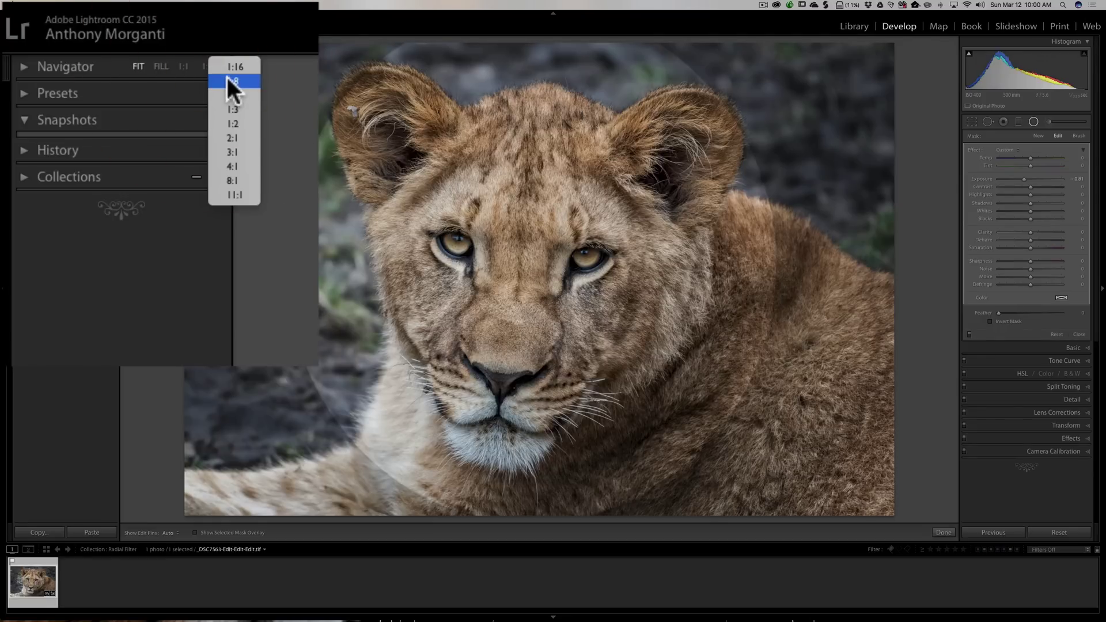
click(118, 46)
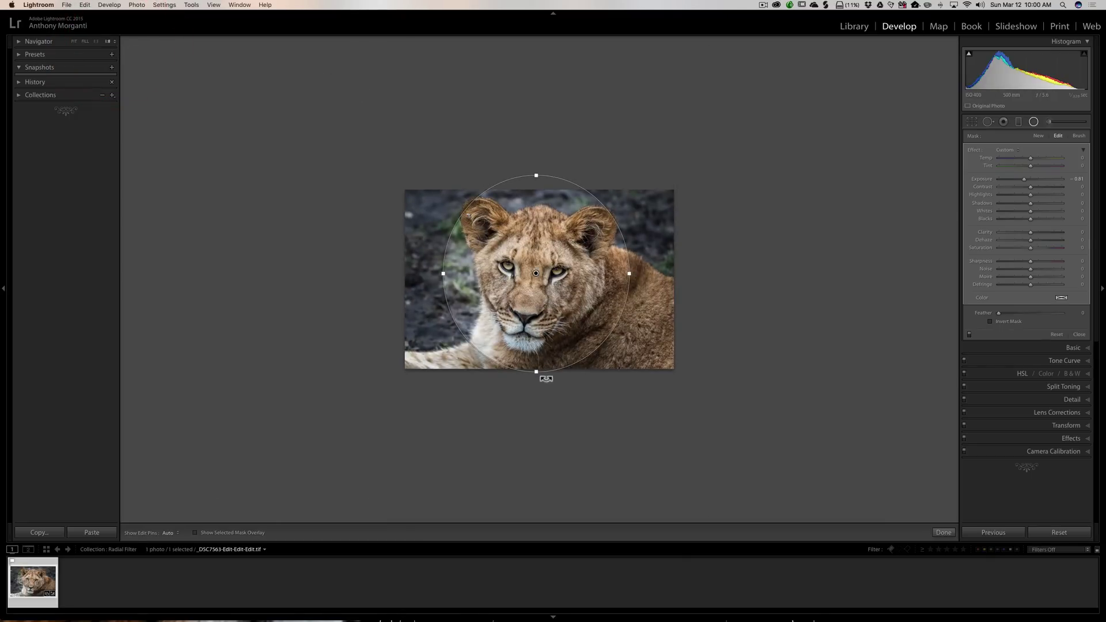
drag(536, 376, 550, 496)
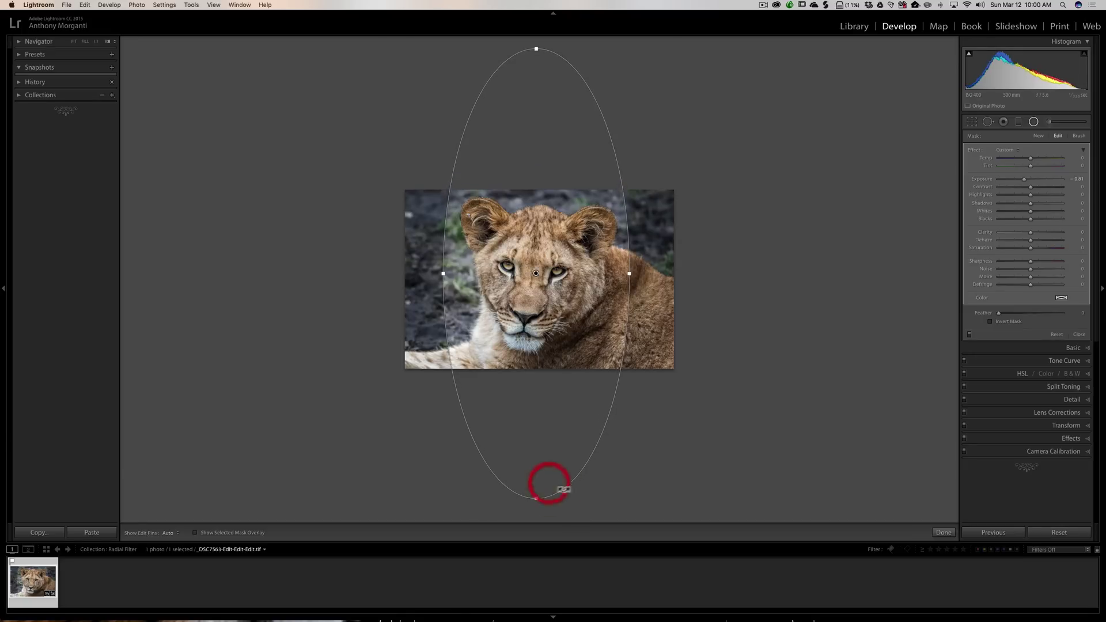
click(74, 41)
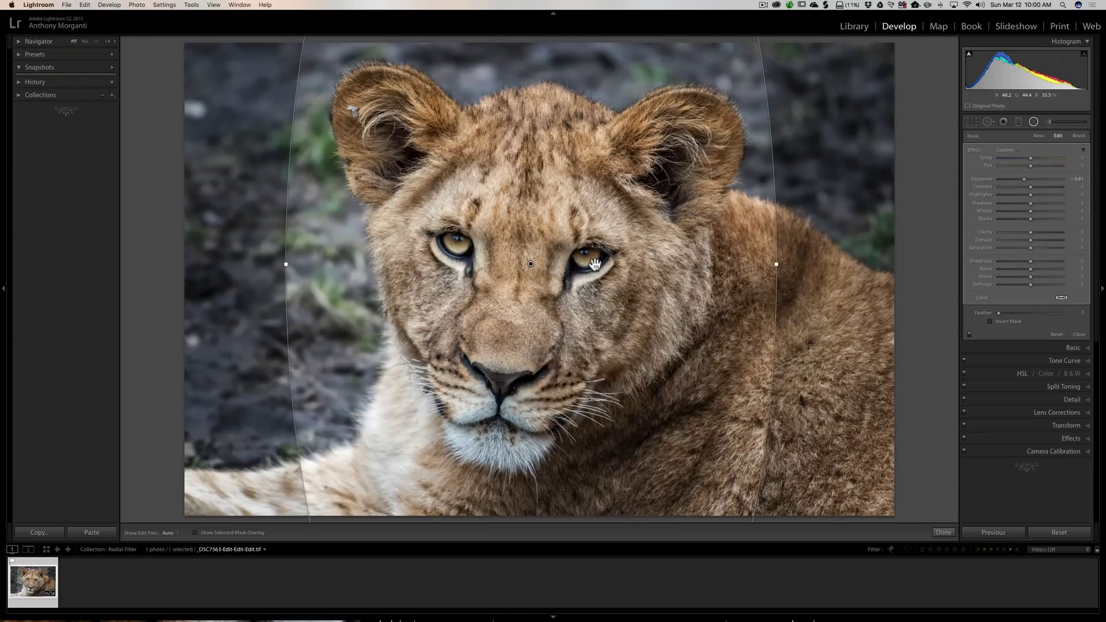
Delete the ellipse, Shift-draw a perfect circle on the face, nudge it lower and enlarge it evenly
key(BackSpace)
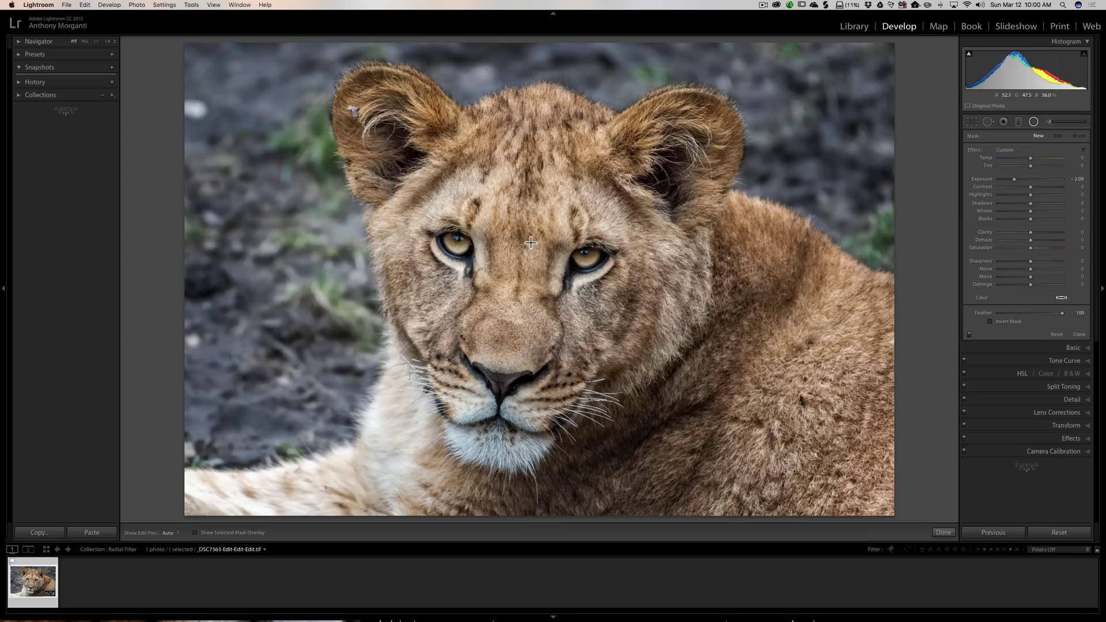
key(shift)
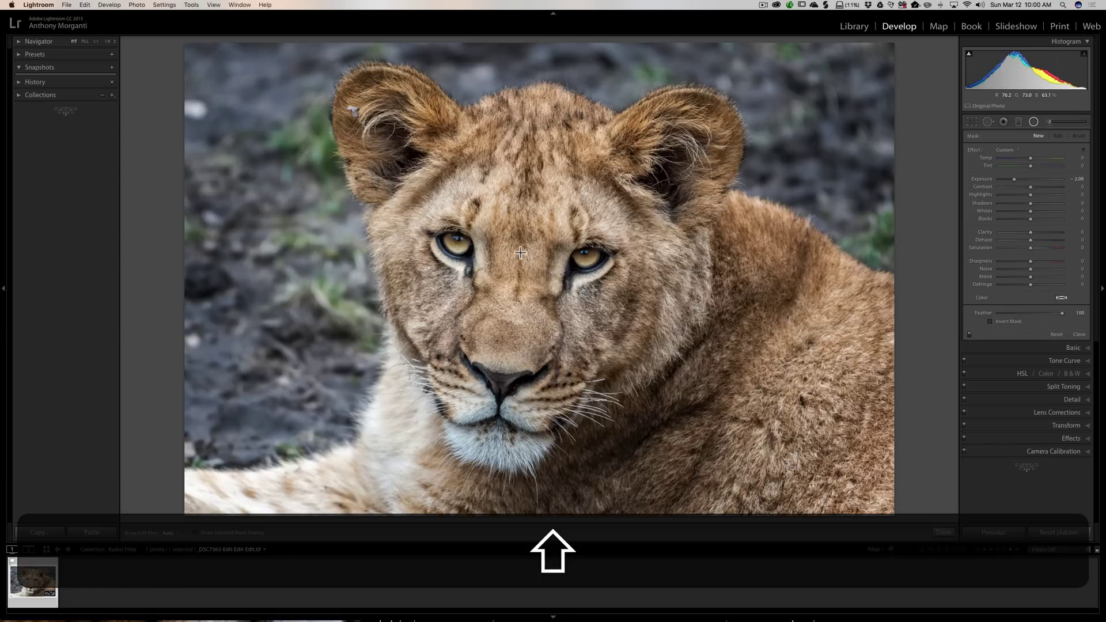
drag(520, 253, 813, 465)
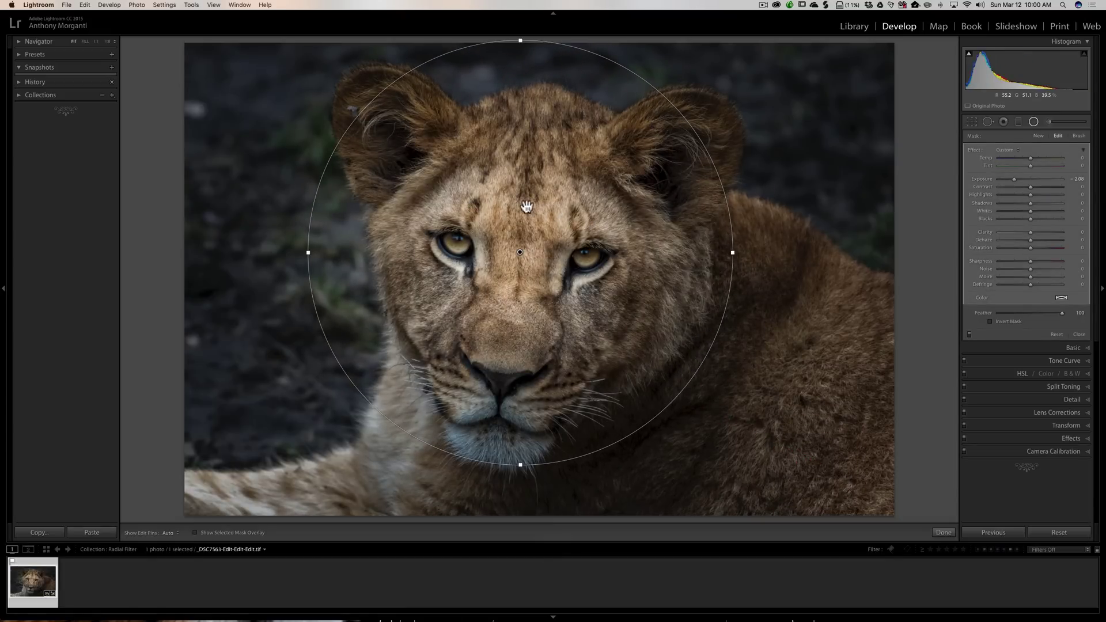
mouse_move(527, 206)
mouse_down()
mouse_move(547, 227)
mouse_move(527, 223)
mouse_up()
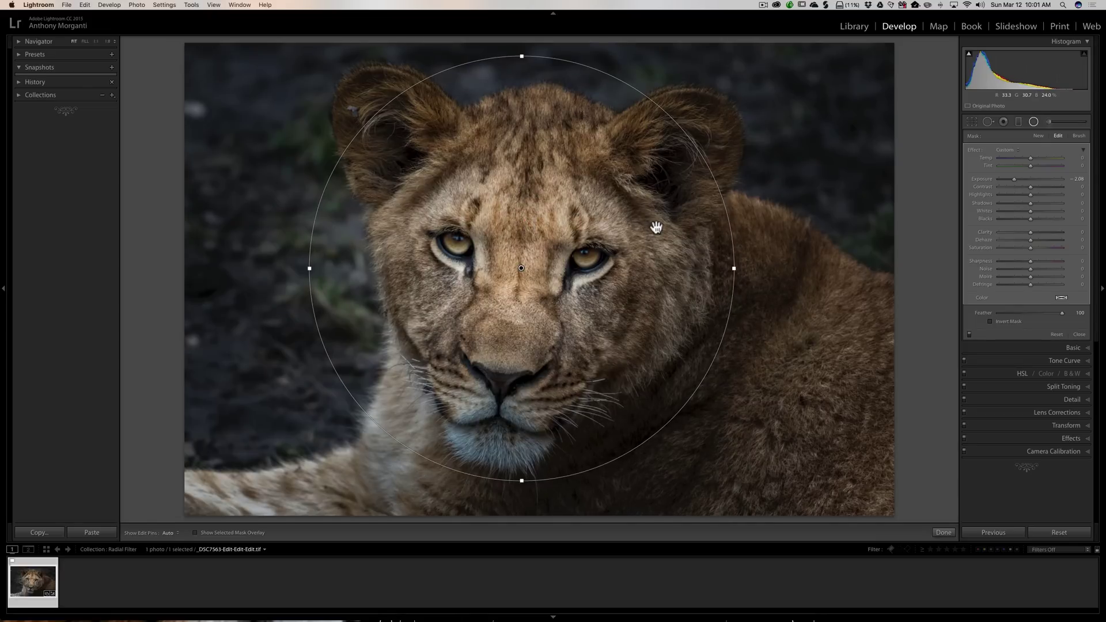
key(shift)
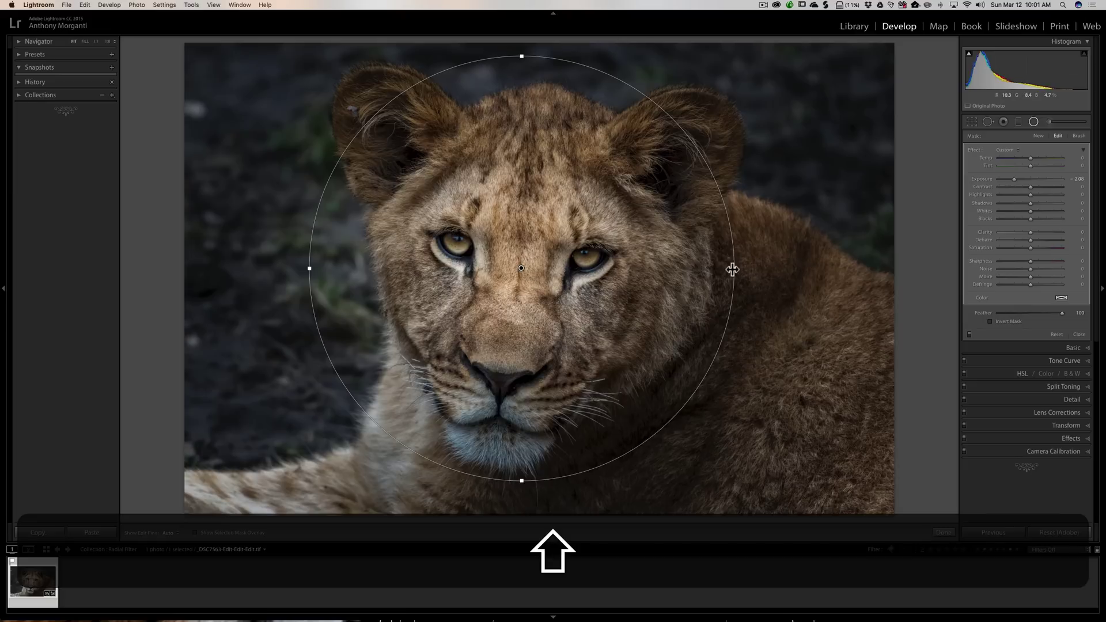
mouse_move(733, 269)
mouse_down()
mouse_move(783, 267)
mouse_move(747, 267)
mouse_up()
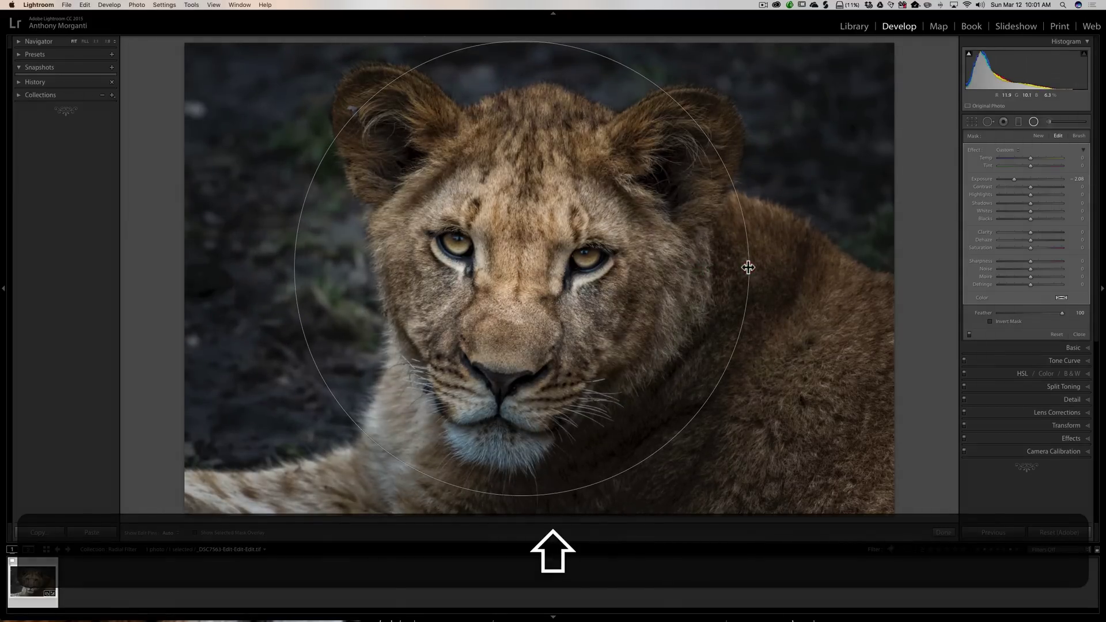
Delete the circle, draw an oval centred over the face, widen it and rotate it diagonally
key(shift+BackSpace)
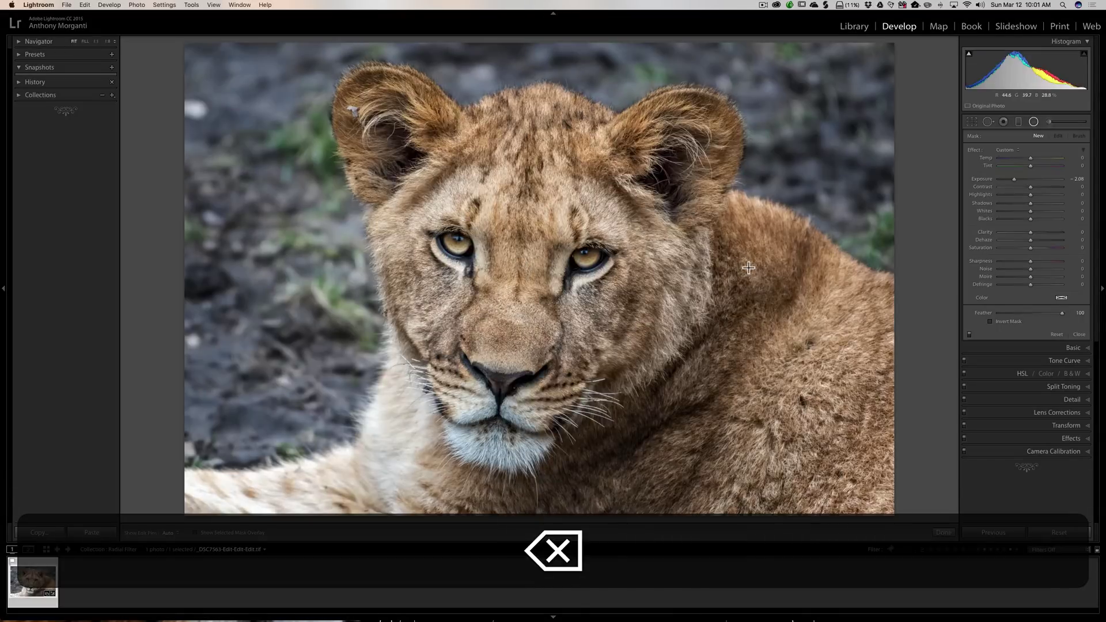
drag(505, 259, 633, 480)
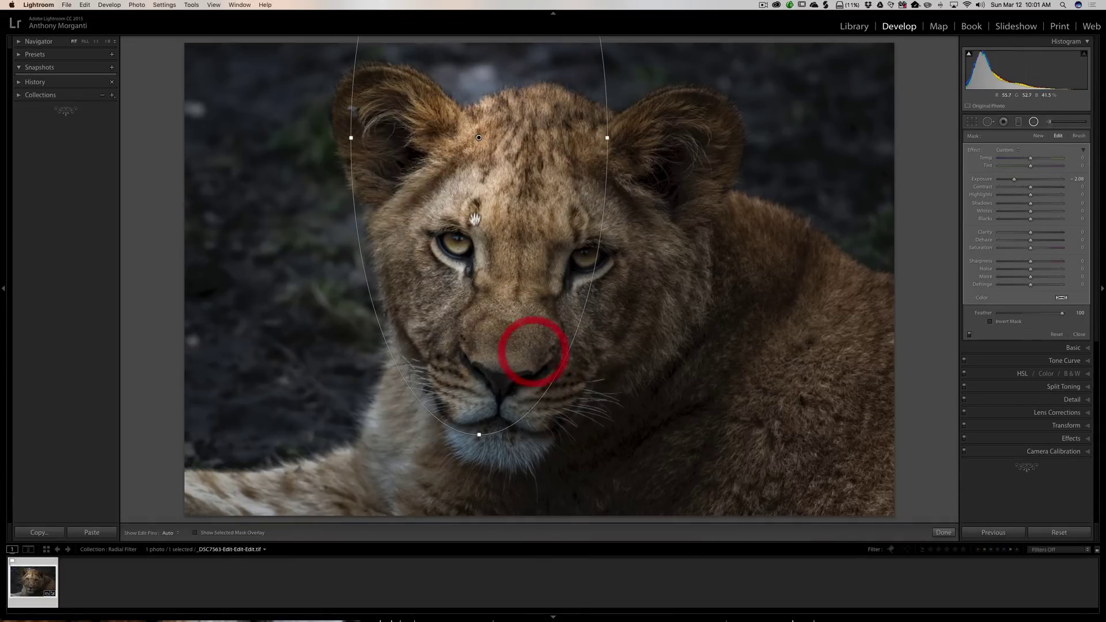
mouse_move(521, 281)
mouse_down()
mouse_move(543, 323)
mouse_move(533, 305)
mouse_move(555, 301)
mouse_up()
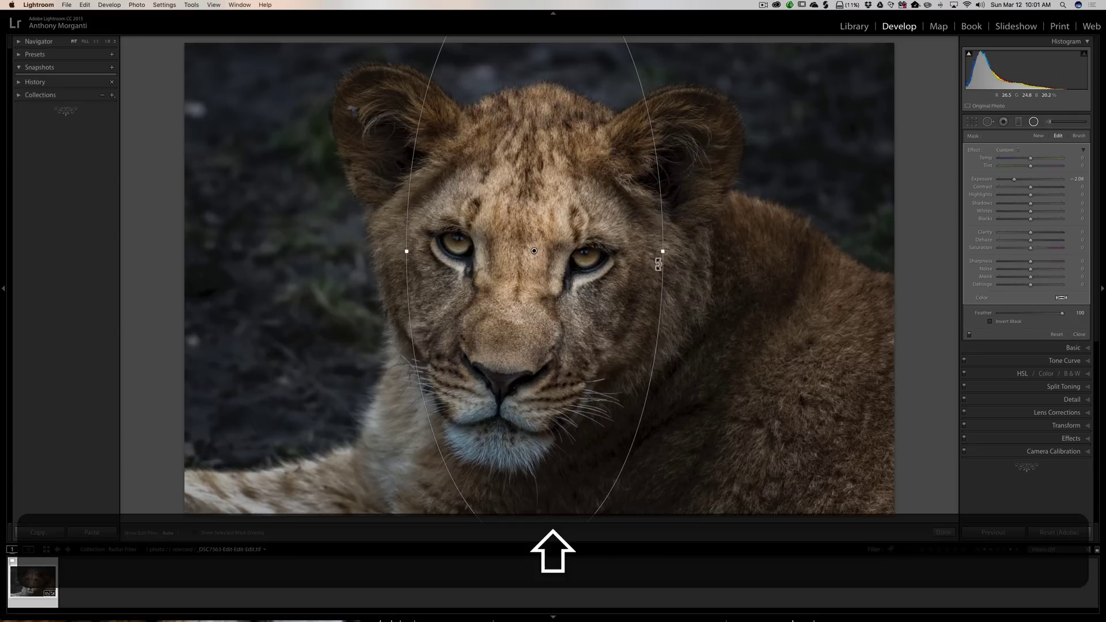
drag(665, 250, 705, 252)
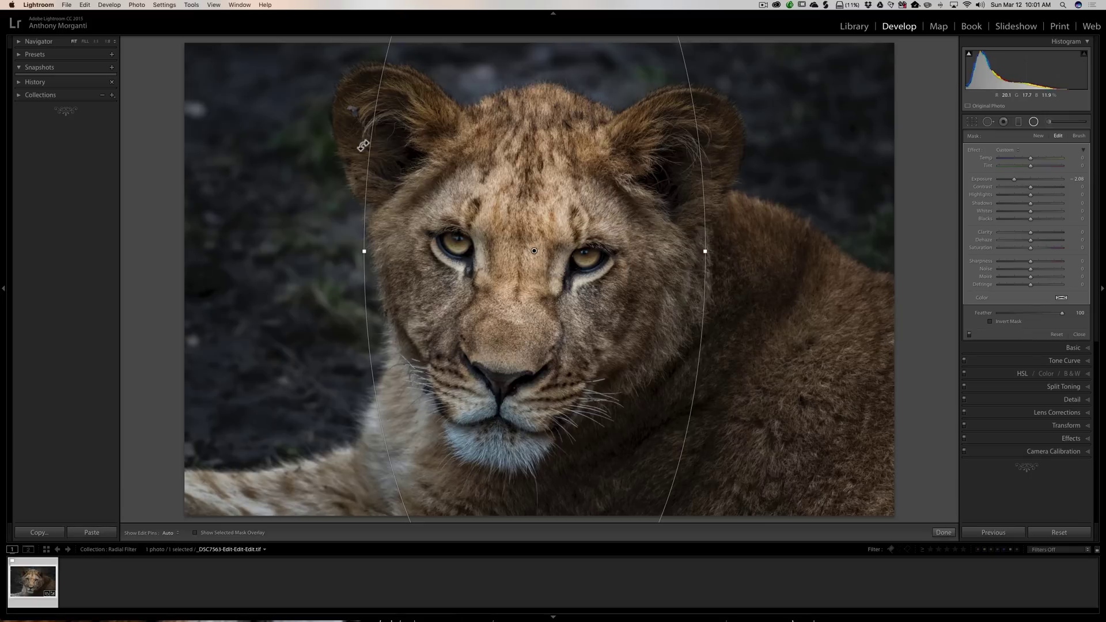
drag(363, 145, 329, 260)
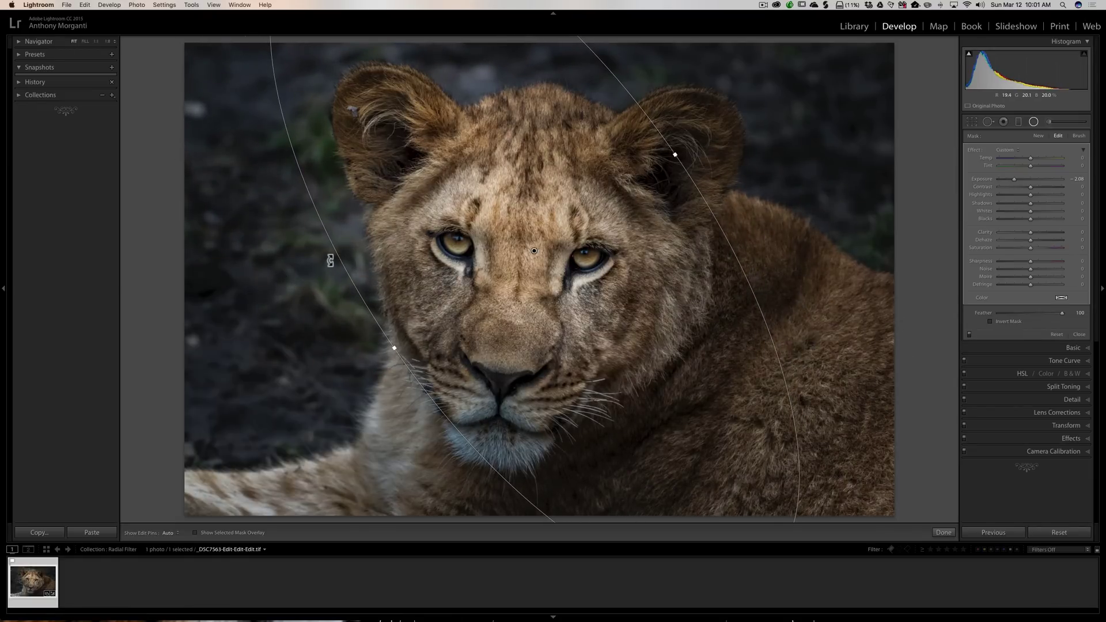
Delete the tilted oval, create a full-frame radial filter, and lighten its exposure slightly to about −1.72
key(BackSpace)
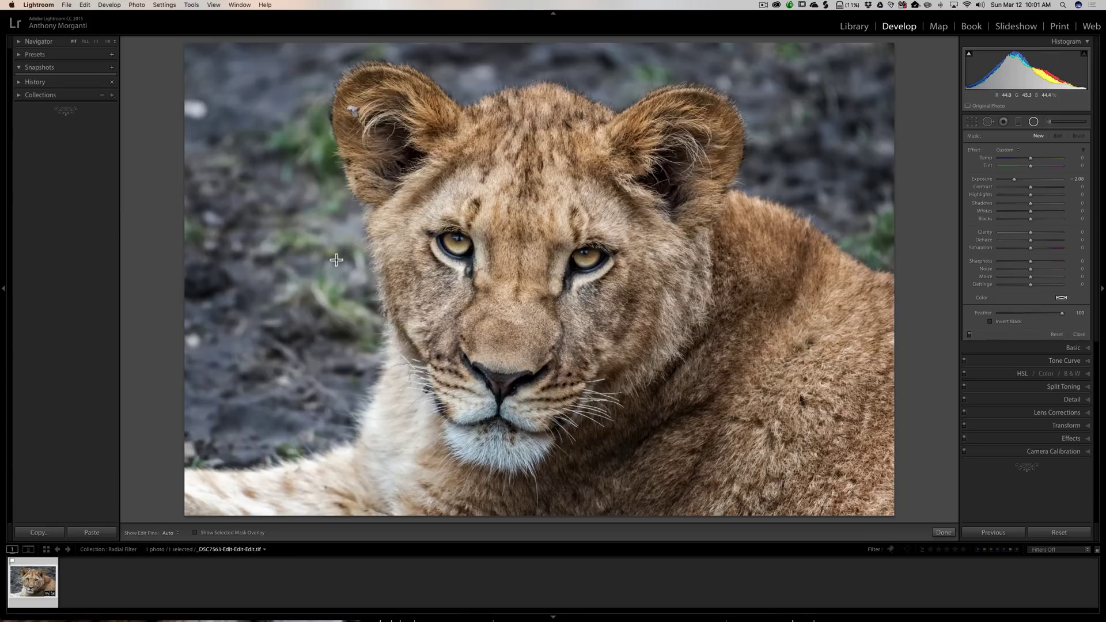
super+double_click(670, 264)
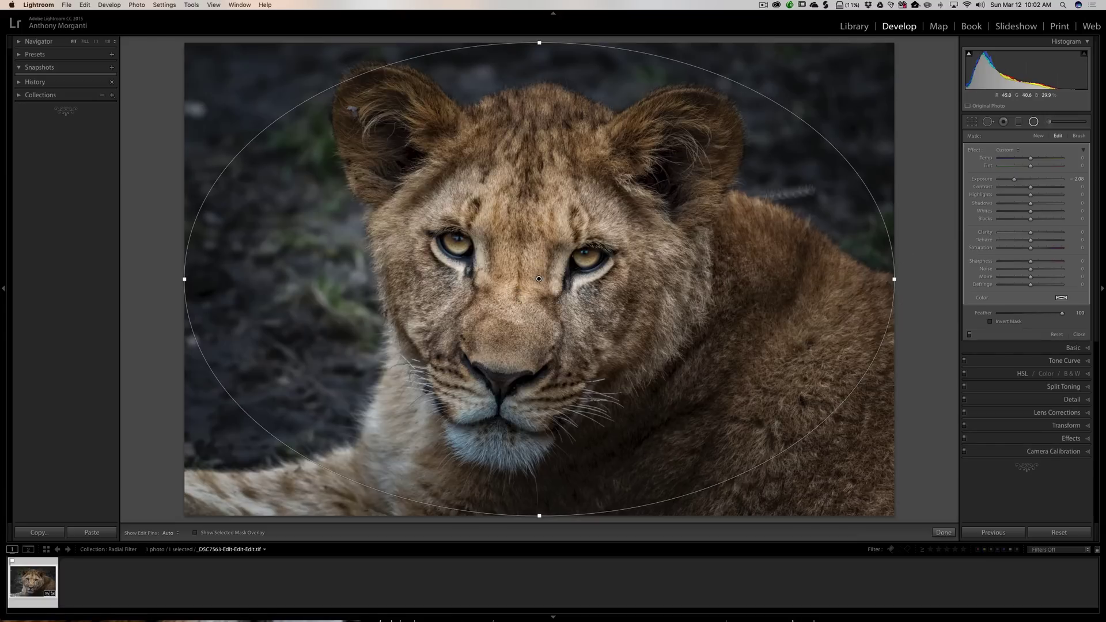
drag(1014, 179, 1015, 179)
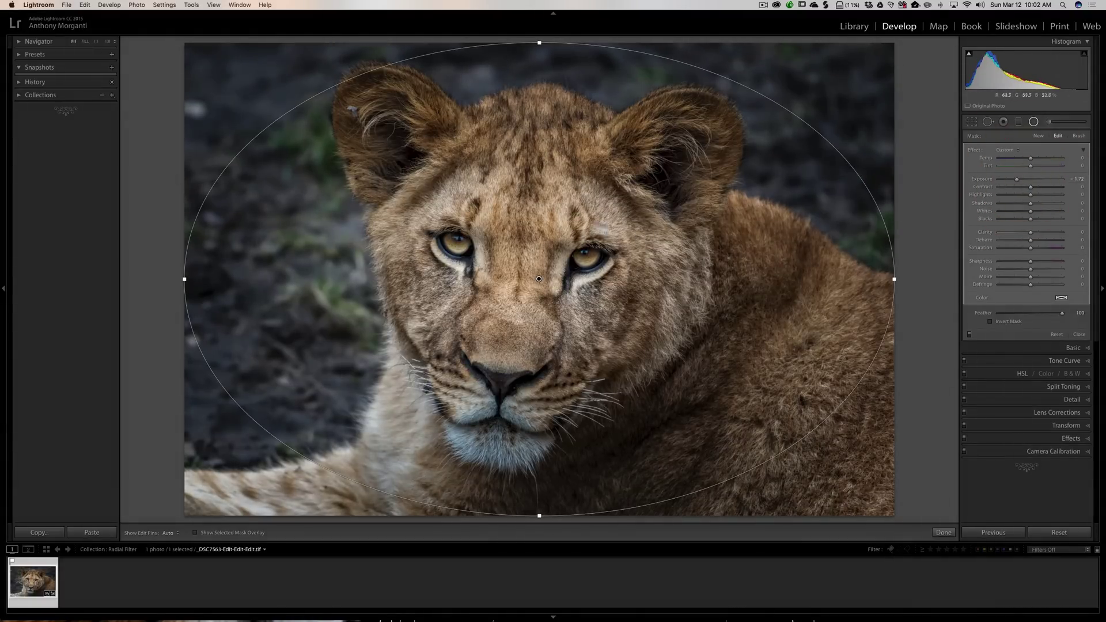
mouse_move(539, 277)
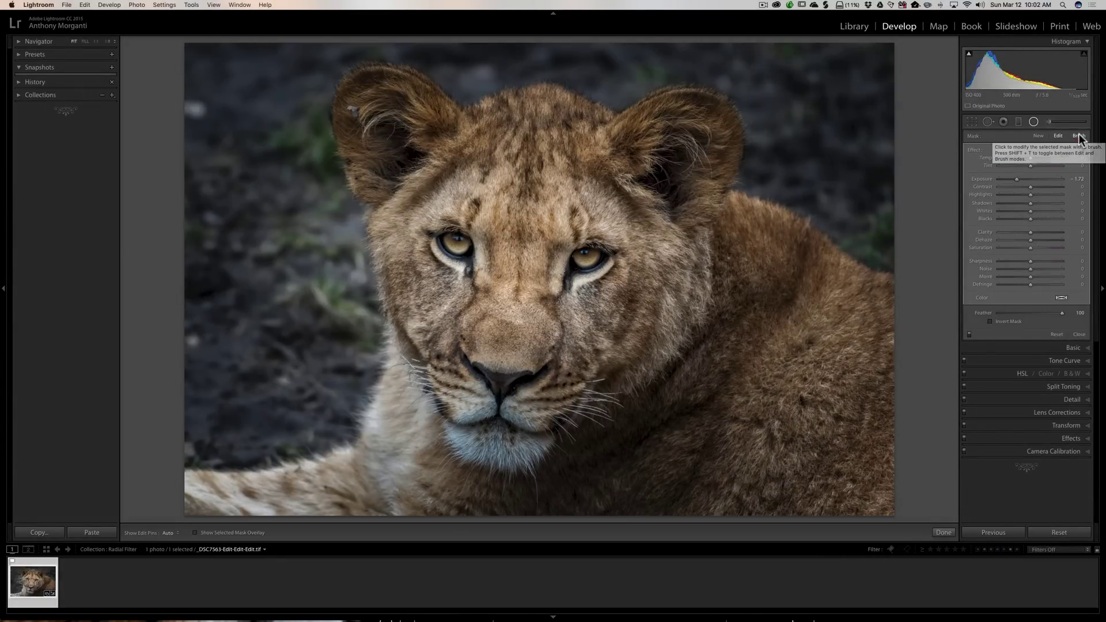
Set the radial filter brush to Erase at size 7.0 and clear the vignette from the lion's right ear
click(1078, 137)
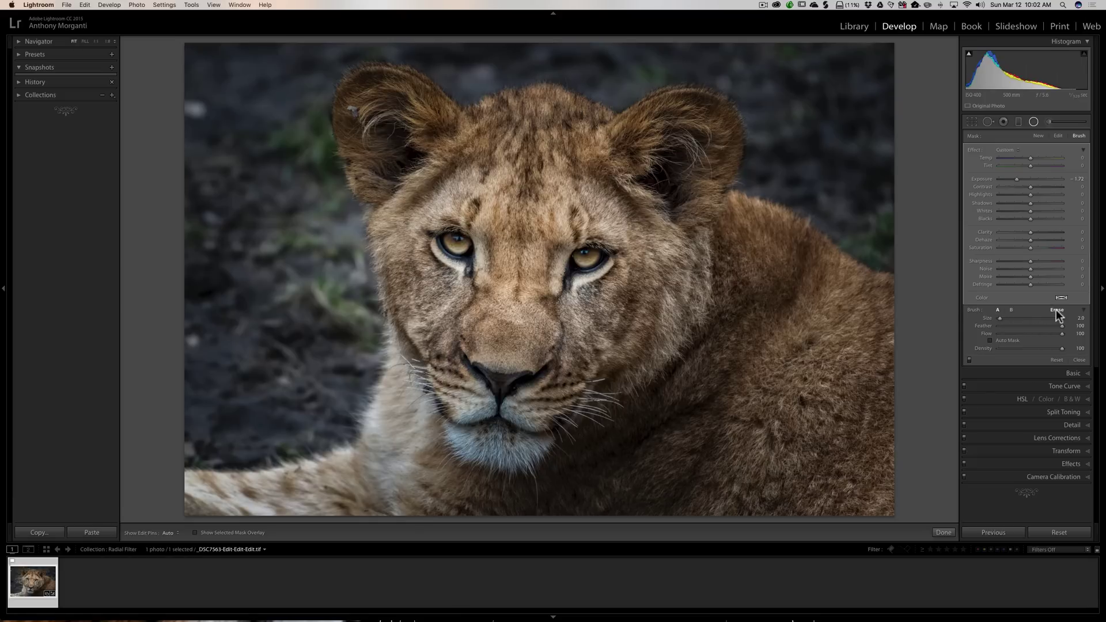
click(1056, 309)
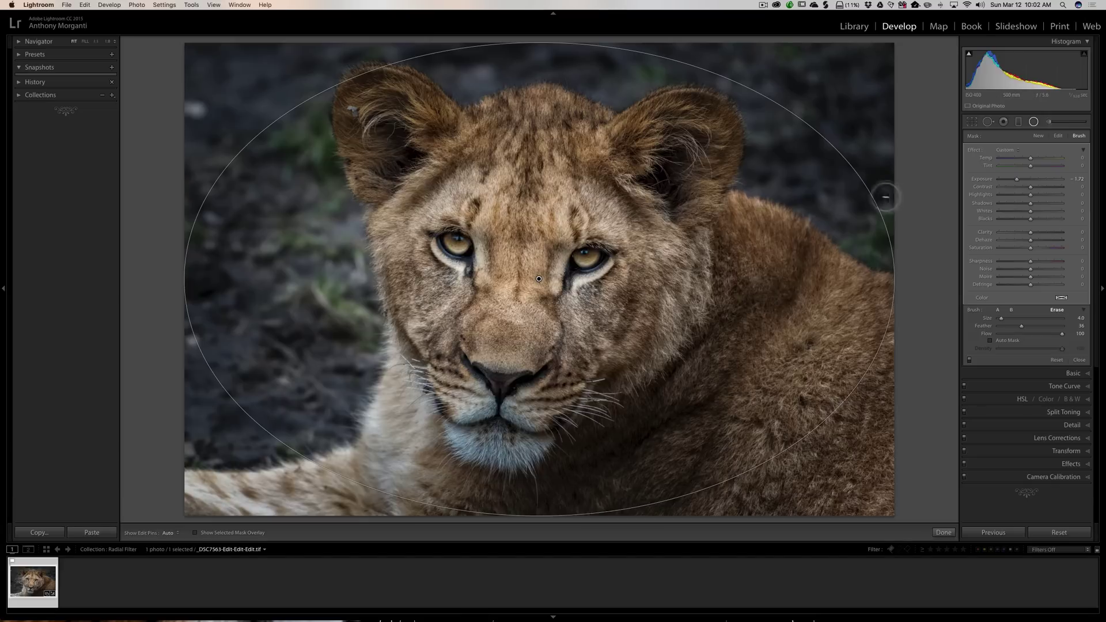
mouse_move(666, 174)
mouse_down()
mouse_move(672, 156)
mouse_move(628, 145)
mouse_up()
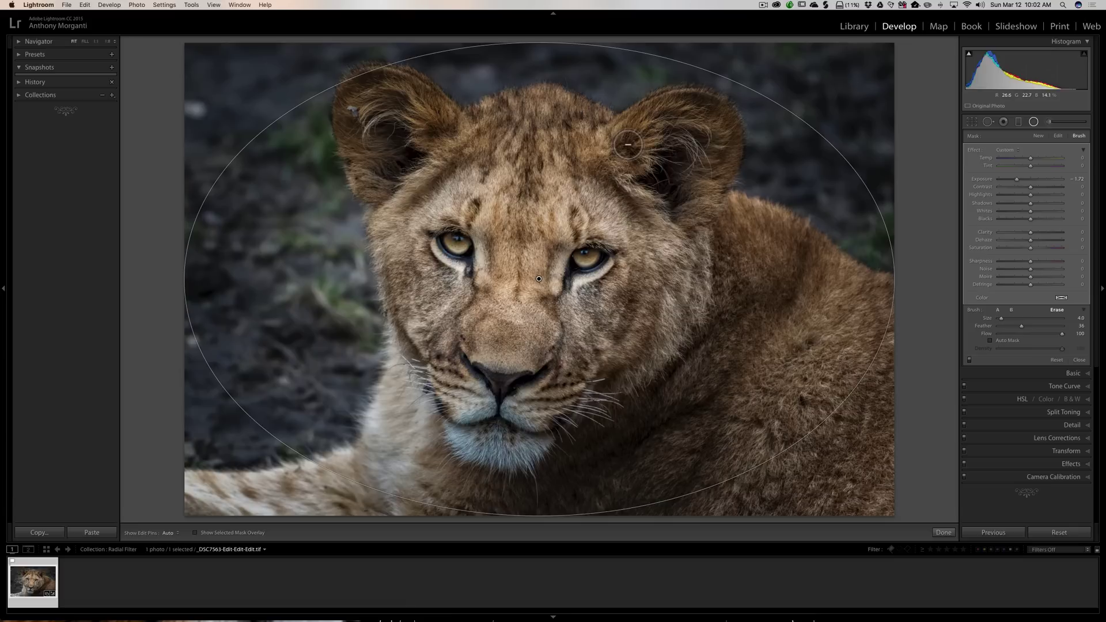
key(])
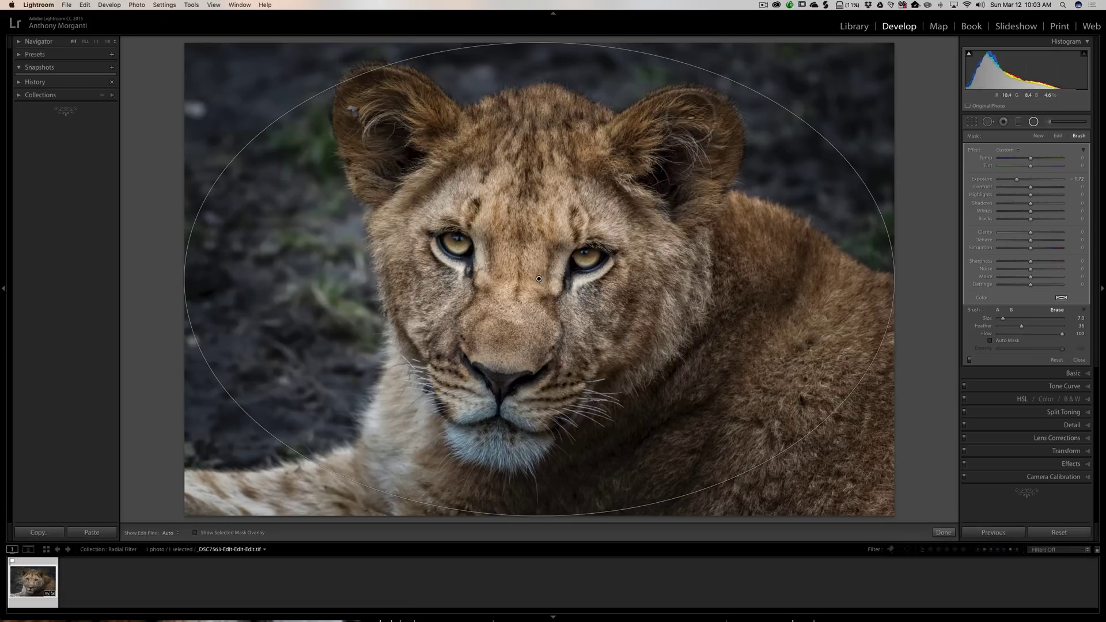
mouse_move(628, 145)
mouse_down()
mouse_move(617, 138)
mouse_move(666, 111)
mouse_move(729, 154)
mouse_move(673, 173)
mouse_move(622, 124)
mouse_move(558, 148)
mouse_move(510, 126)
mouse_move(378, 126)
mouse_move(414, 106)
mouse_move(408, 87)
mouse_up()
With feather at 100, erase the darkening across the forehead to the left ear and hide the pins
drag(440, 121, 543, 103)
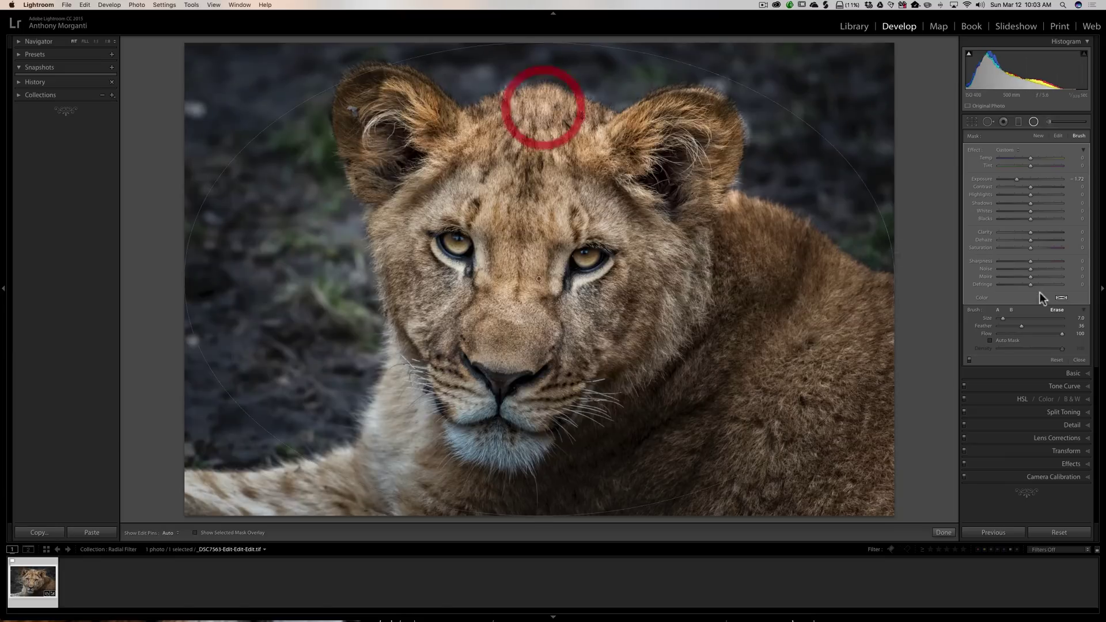
drag(1021, 326, 1075, 333)
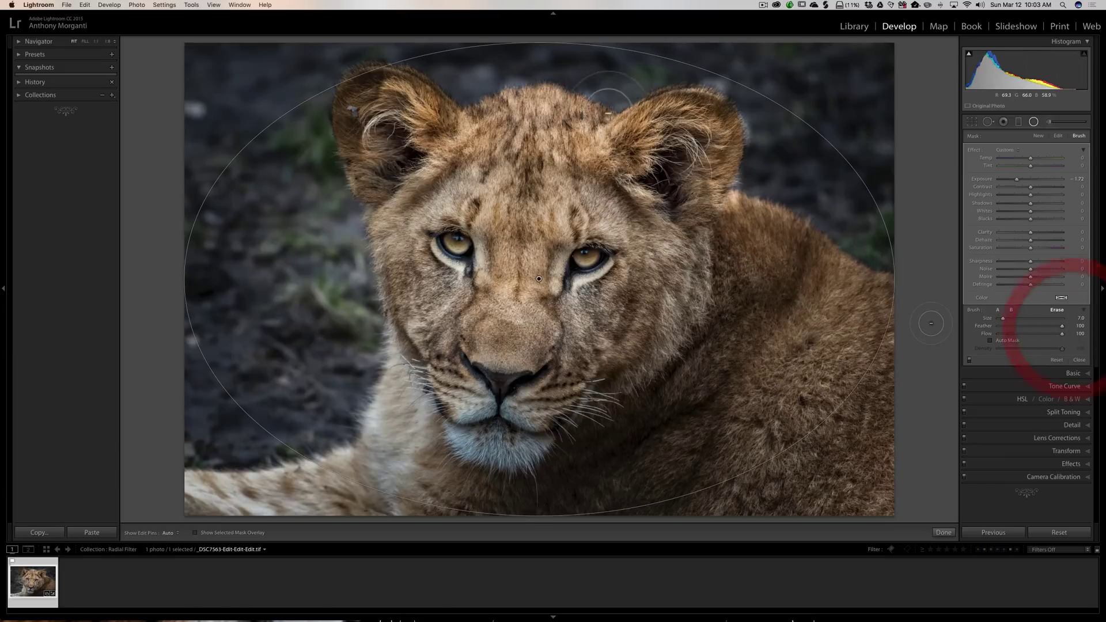
mouse_move(604, 92)
mouse_down()
mouse_move(410, 86)
mouse_move(360, 129)
mouse_move(370, 192)
mouse_move(683, 166)
mouse_move(719, 209)
mouse_move(478, 235)
mouse_move(443, 219)
mouse_move(484, 253)
mouse_move(574, 215)
mouse_move(555, 139)
mouse_move(604, 201)
mouse_up()
key(h)
key(h)
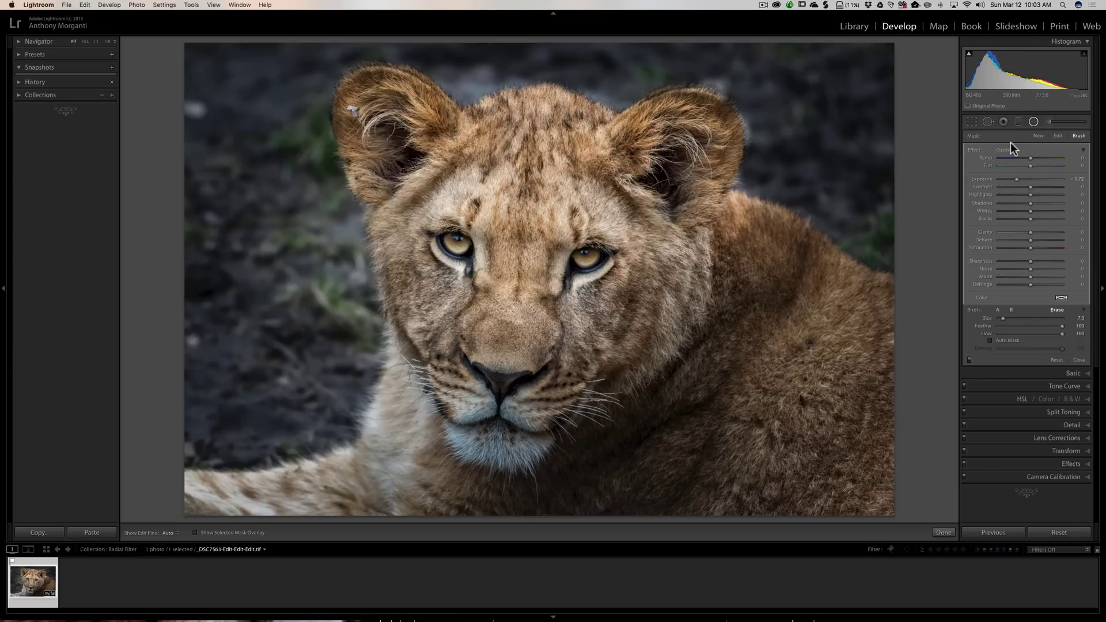
Delete the full-frame radial filter vignette from the lion cub photo
click(1056, 136)
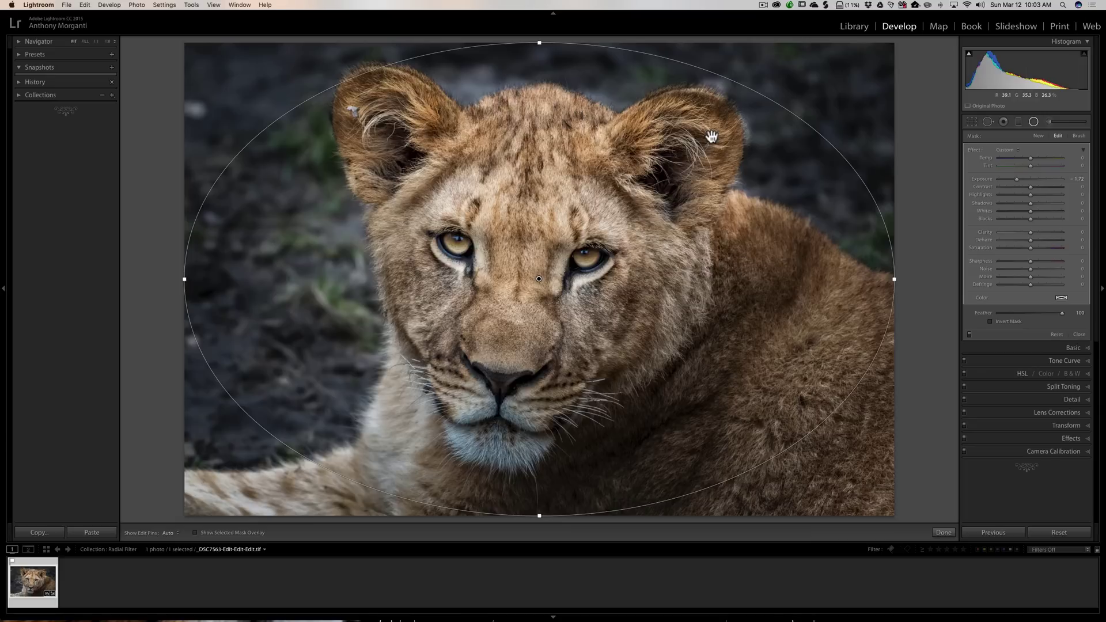
key(BackSpace)
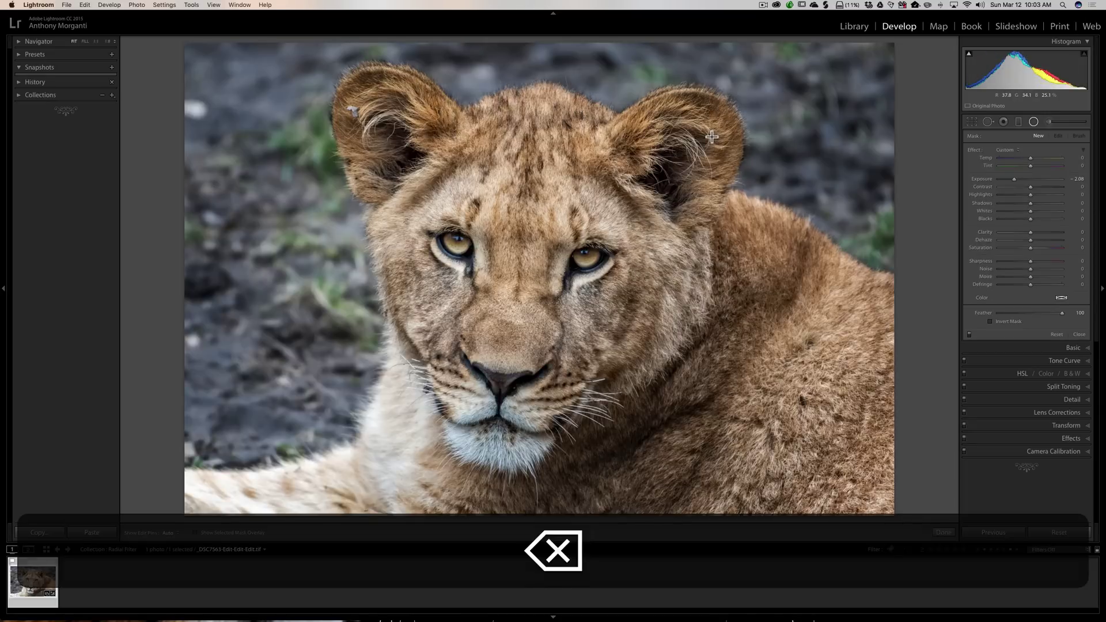